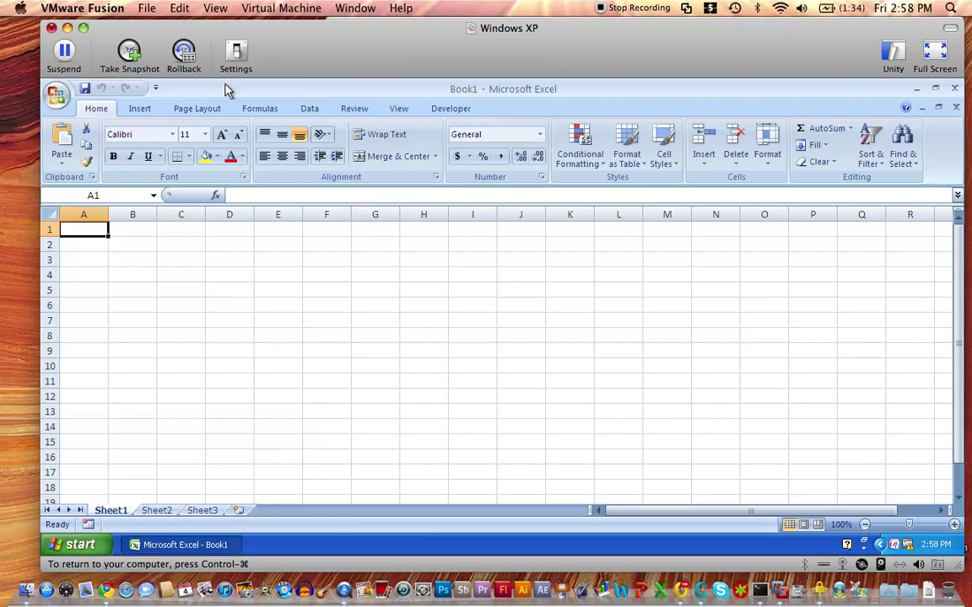
Add the Font Color command to the Quick Access Toolbar and check its availability across the different ribbon views.
click(56, 94)
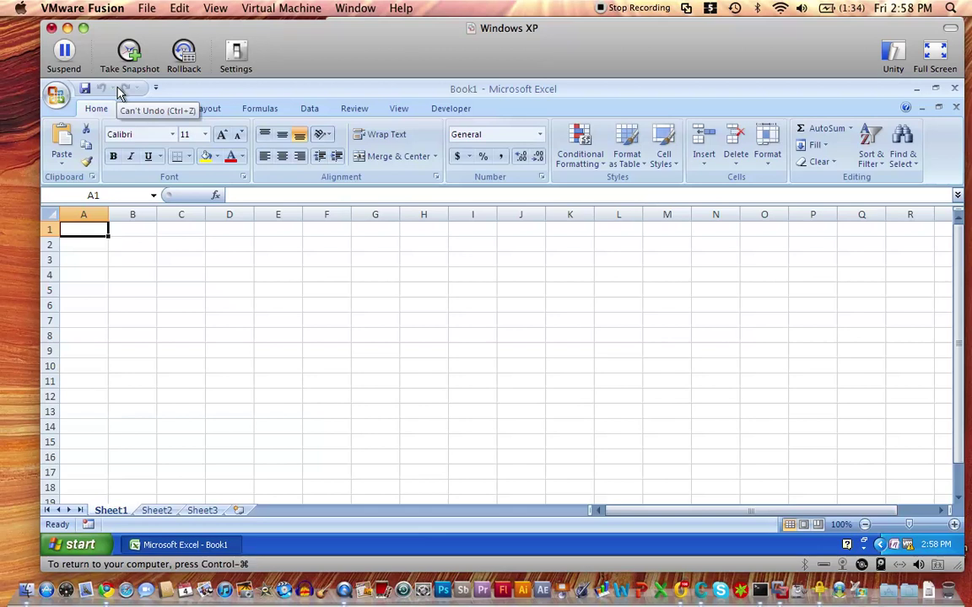
right_click(233, 163)
click(271, 168)
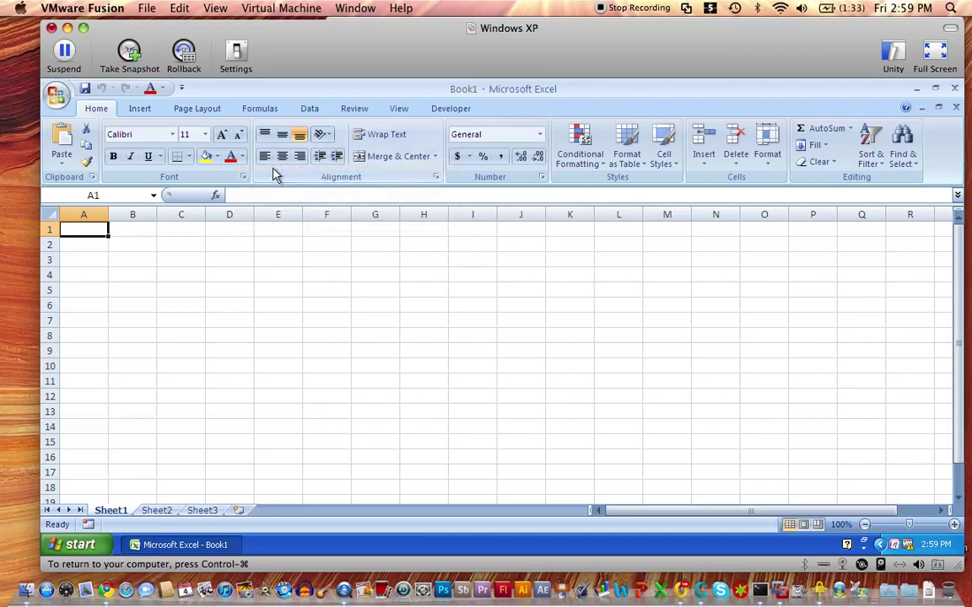
click(194, 111)
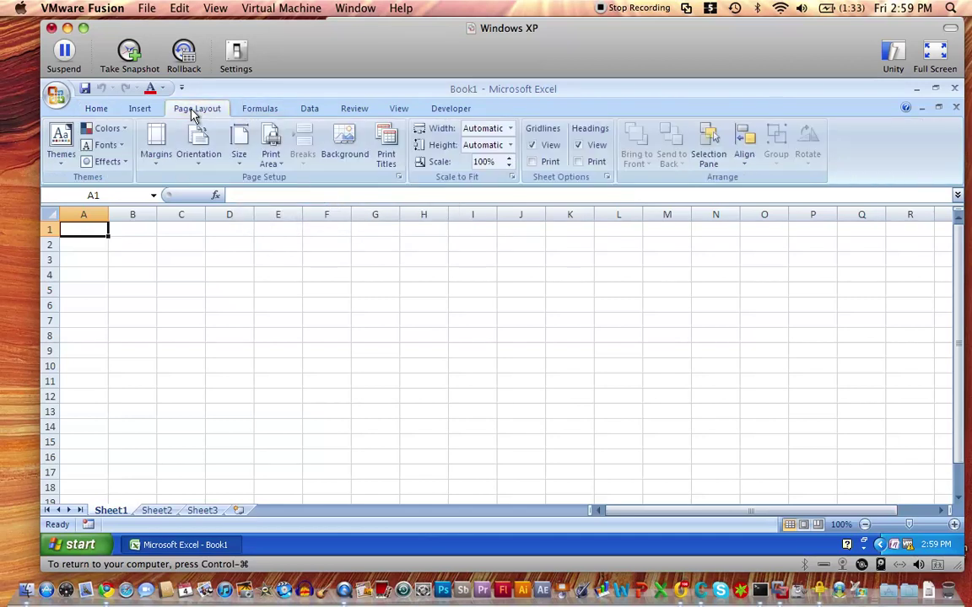
click(142, 116)
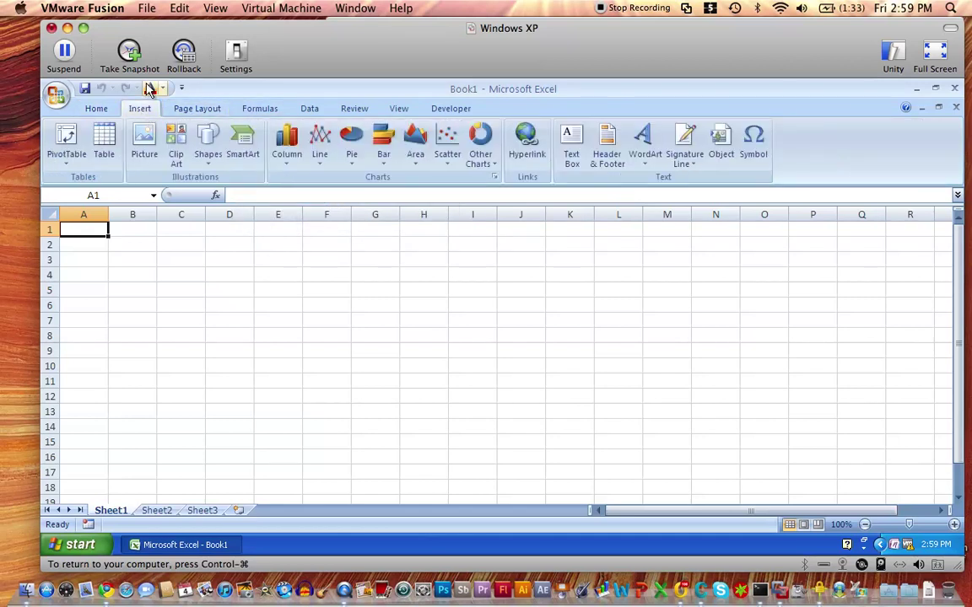
click(259, 110)
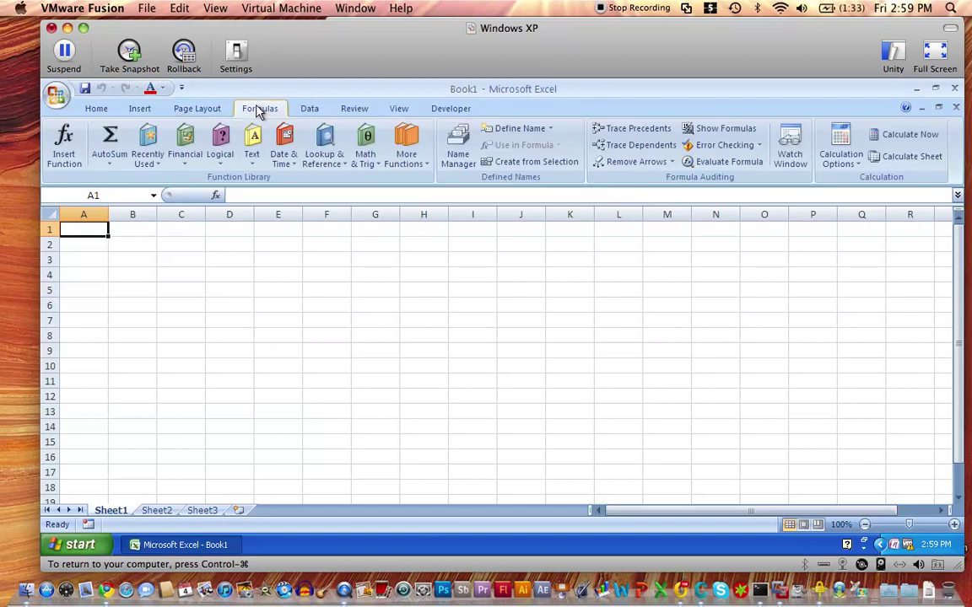
click(96, 109)
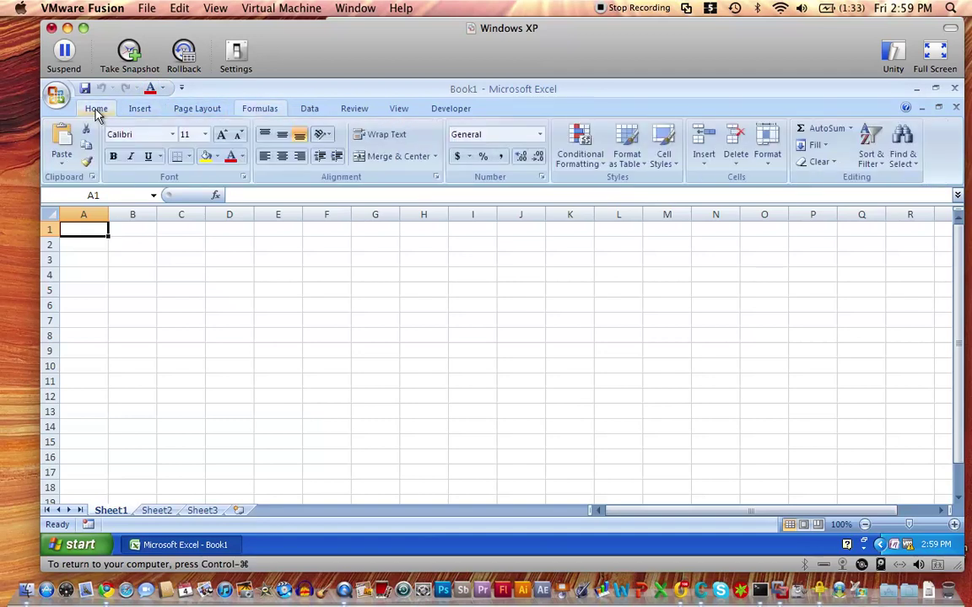
Remove the Font Color command from the Quick Access Toolbar.
right_click(150, 93)
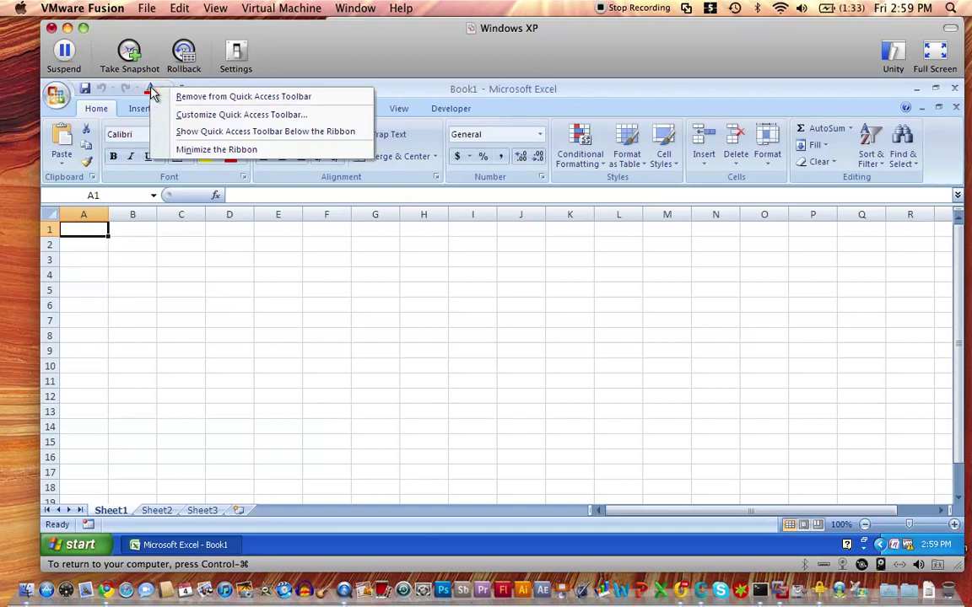
click(193, 98)
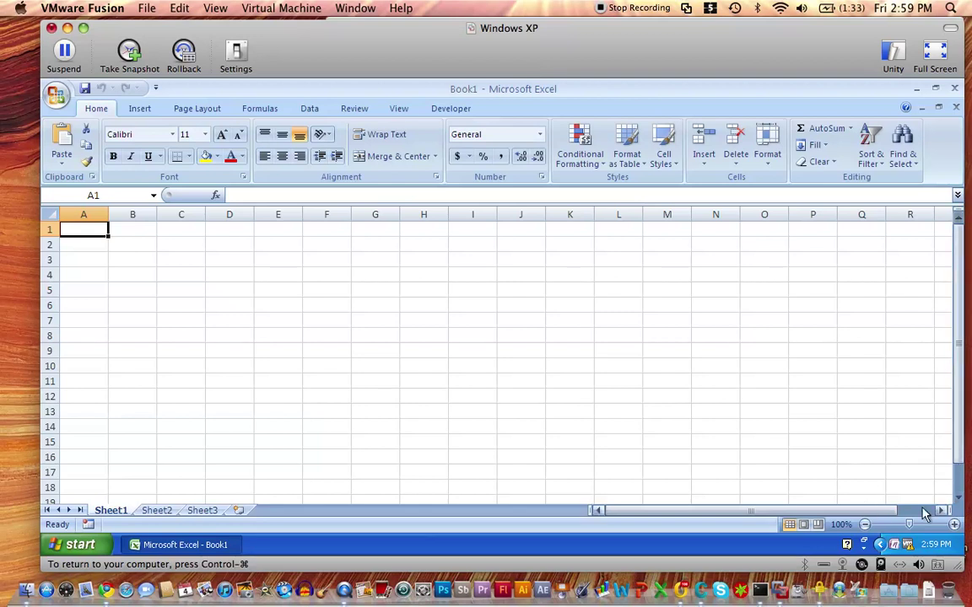
Zoom the sheet to 120% and back to 100%, and switch to Page Layout view and back to Normal view.
click(953, 525)
click(953, 524)
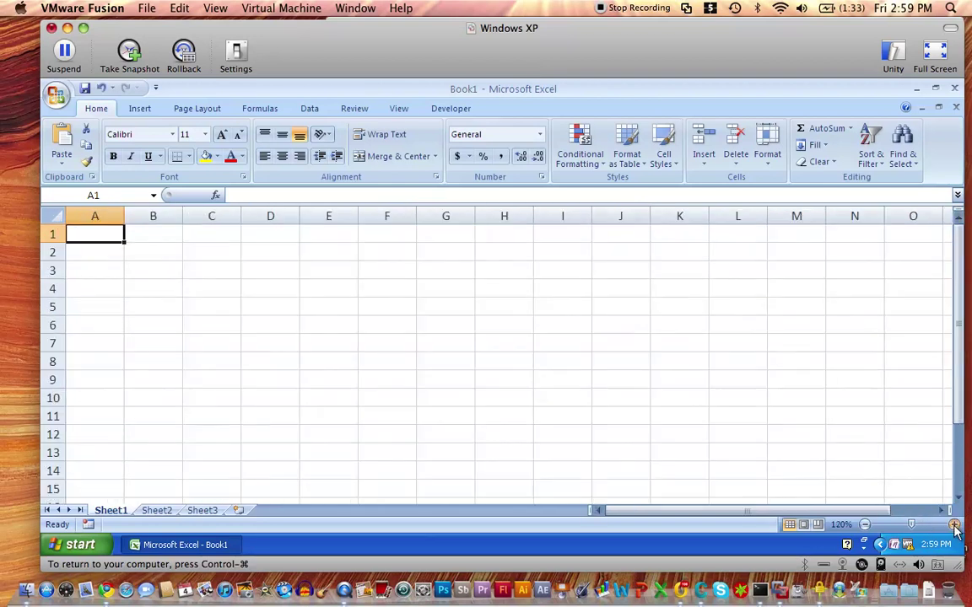
click(864, 525)
click(864, 525)
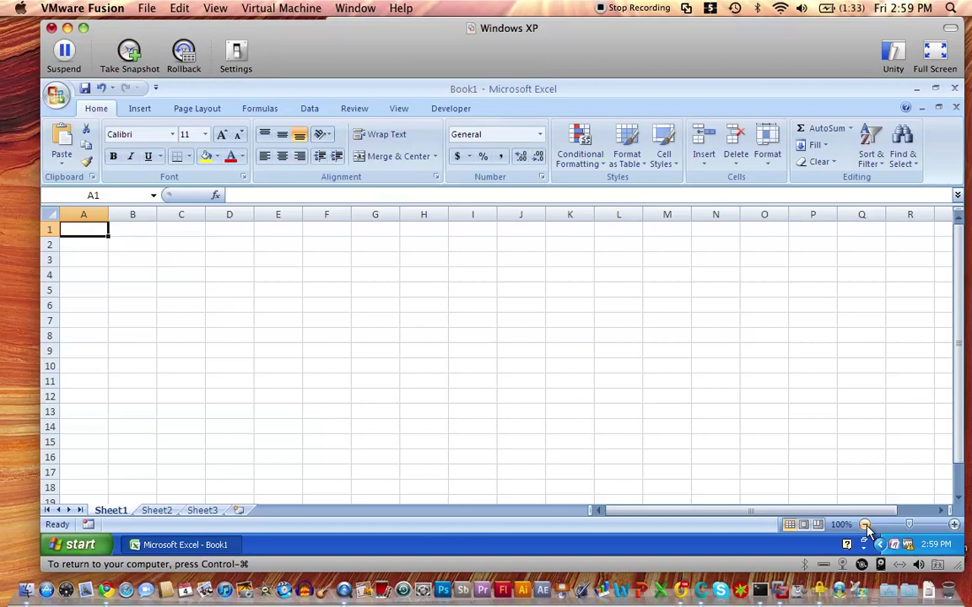
click(803, 525)
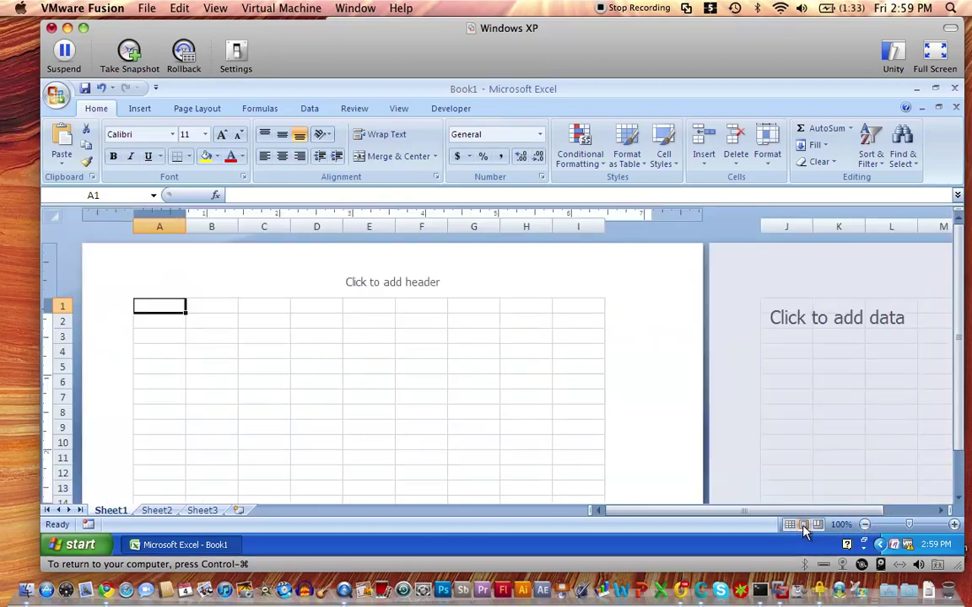
click(791, 525)
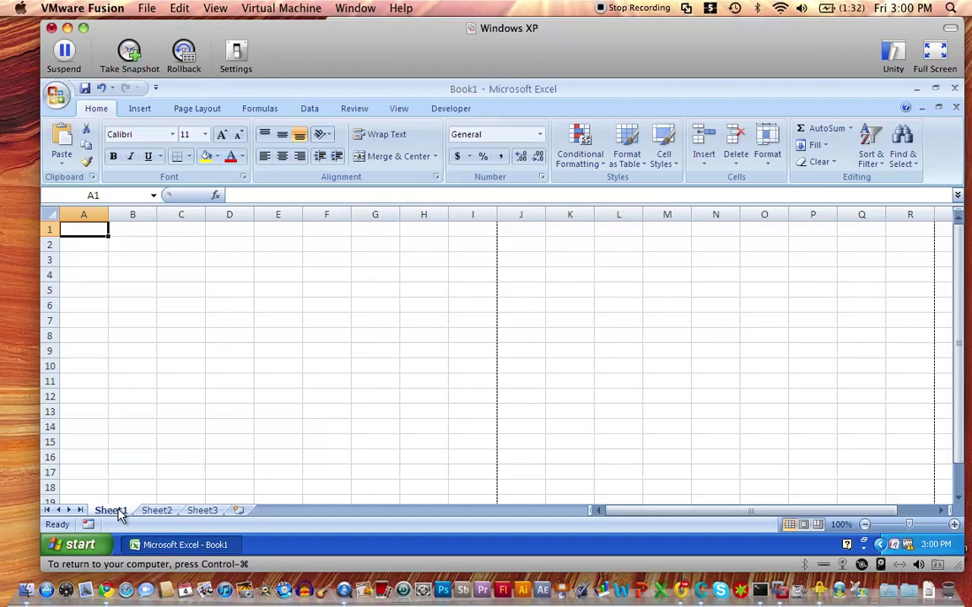
Insert a new worksheet after Sheet3 and delete it again.
click(241, 512)
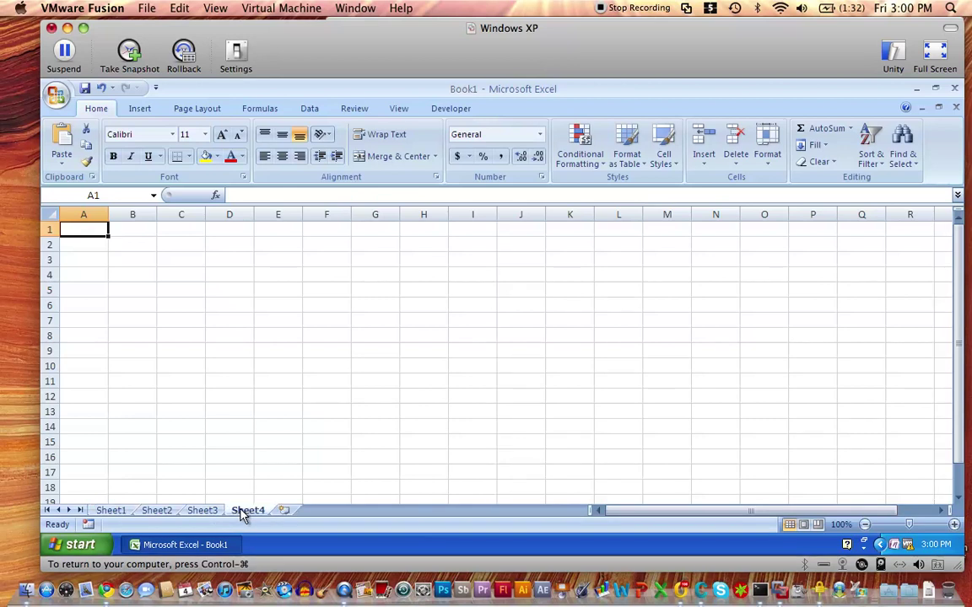
right_click(242, 513)
click(289, 362)
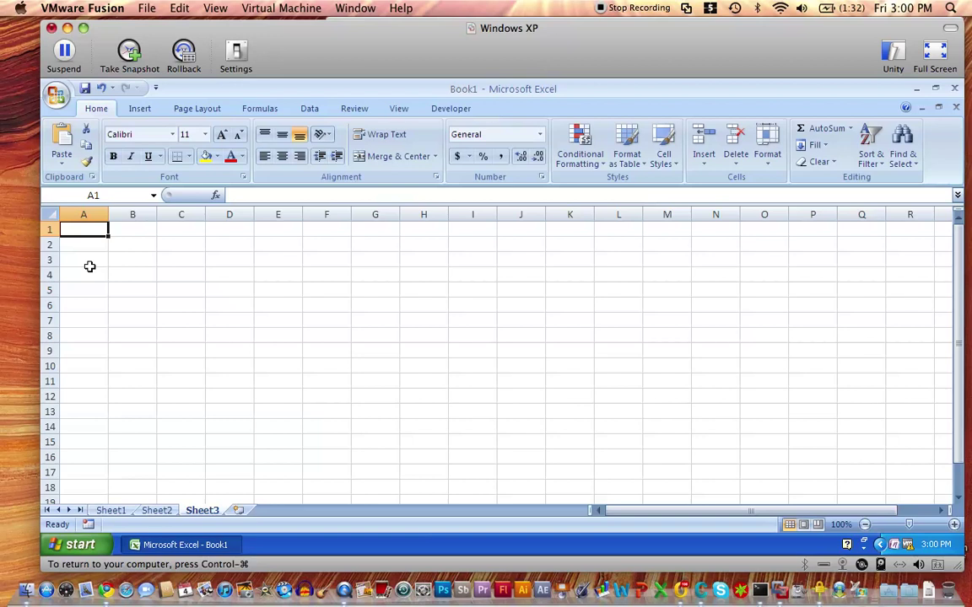
Rename Sheet1 as Documentation.
click(117, 511)
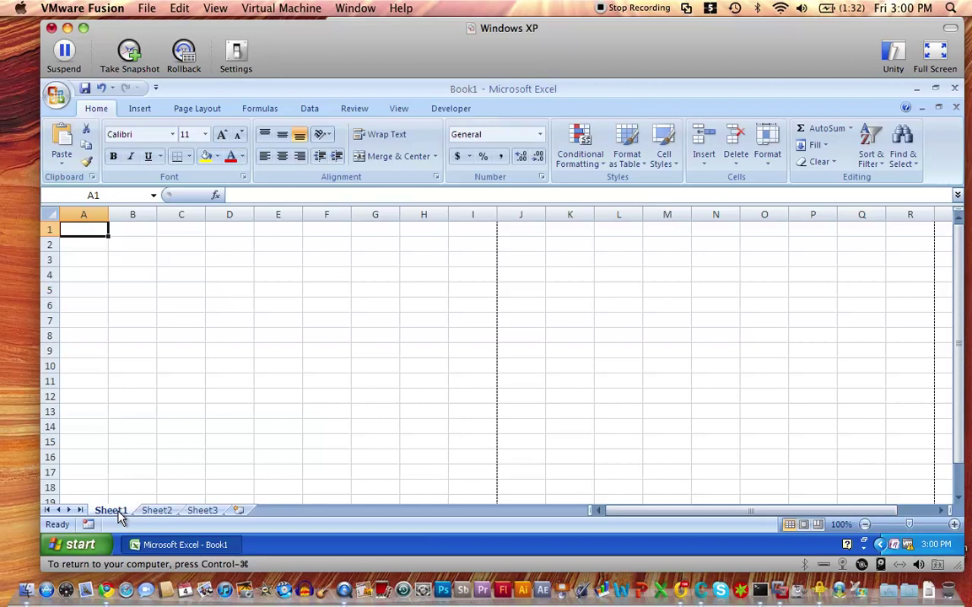
double_click(119, 513)
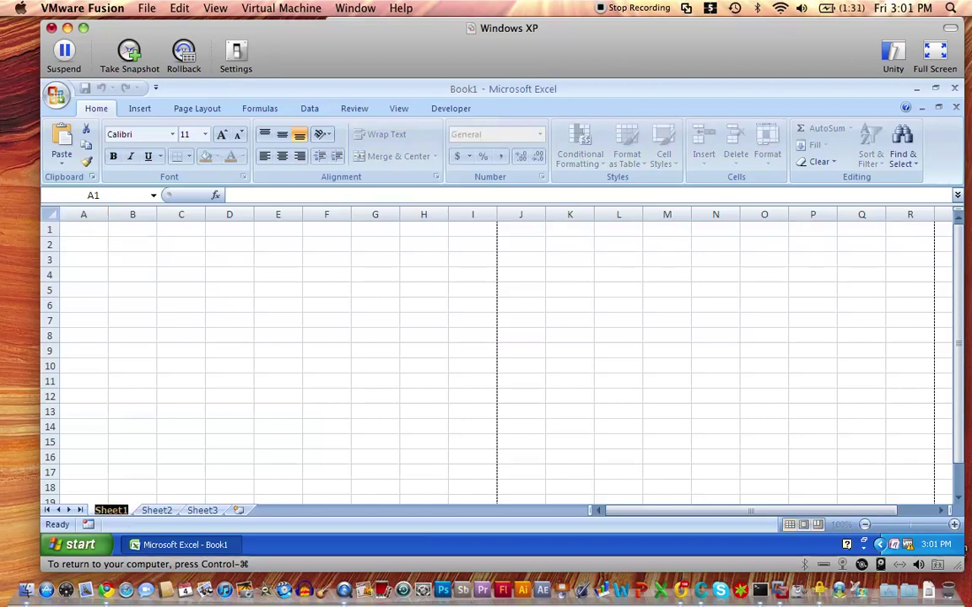
text(Dcolumental)
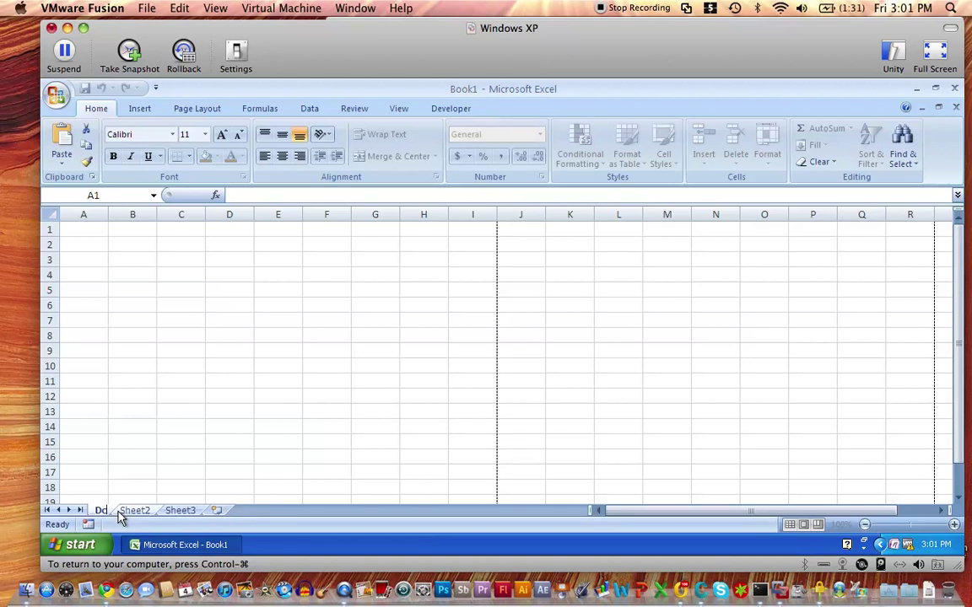
text(tion)
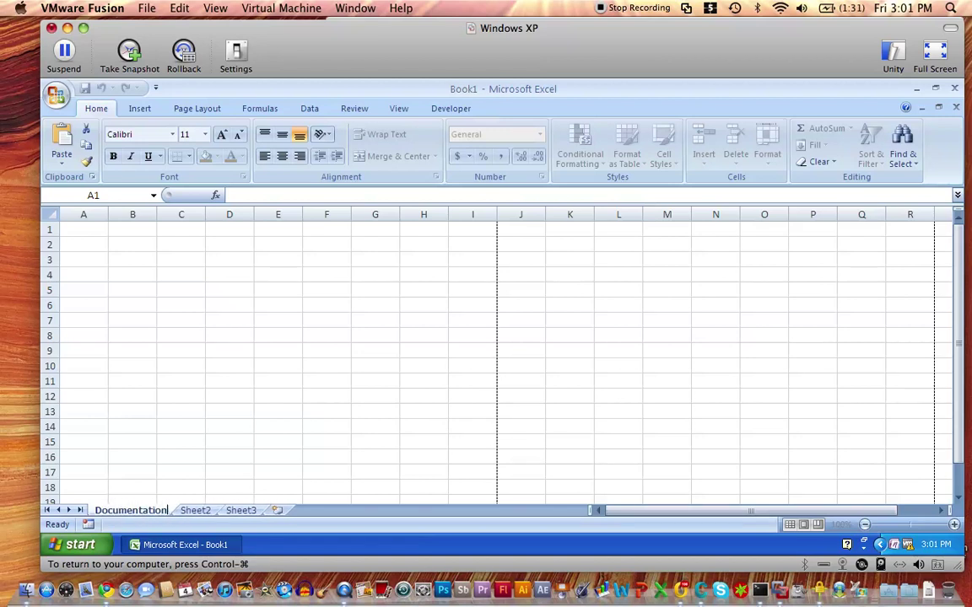
key(Return)
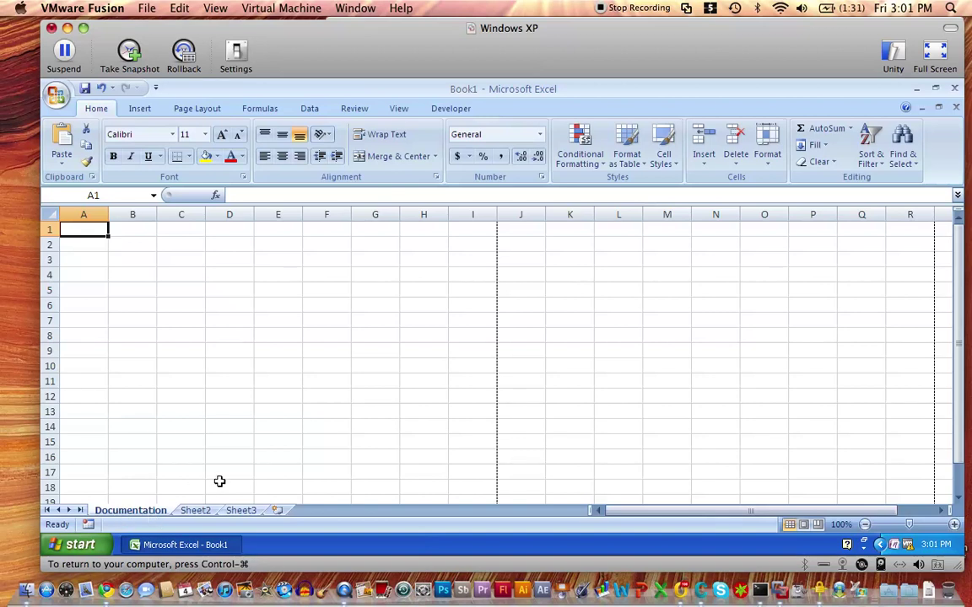
Enter the labels "Purpose:", "Date:" and "Author:" in cells A4 to A6 of the Documentation sheet.
click(83, 275)
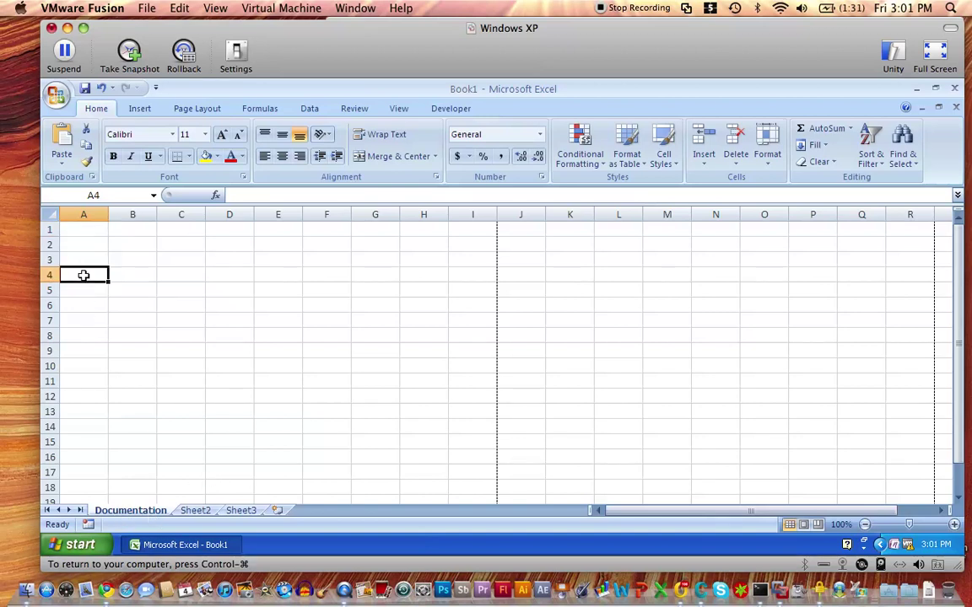
text(Pu)
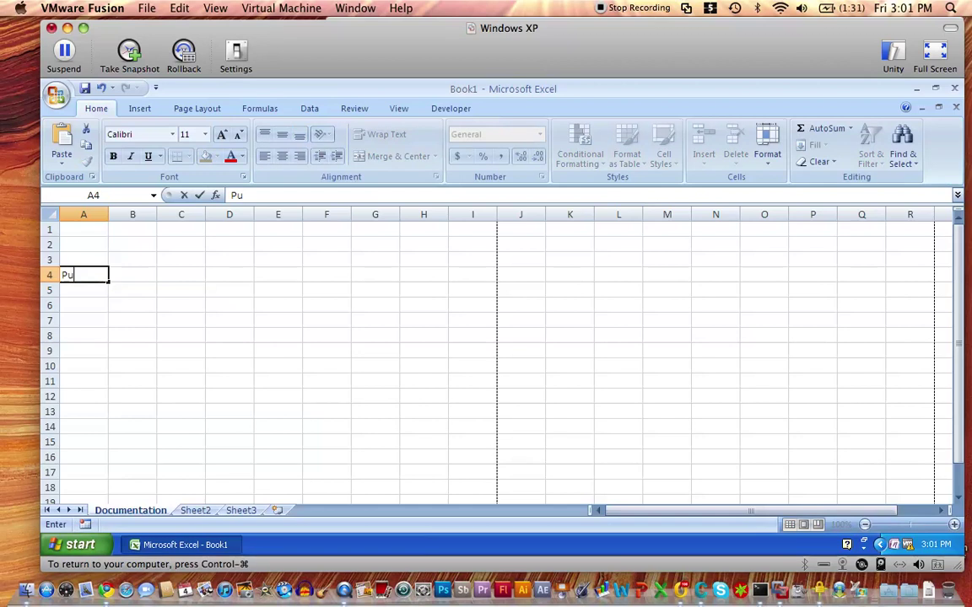
text(rpose:)
key(Return)
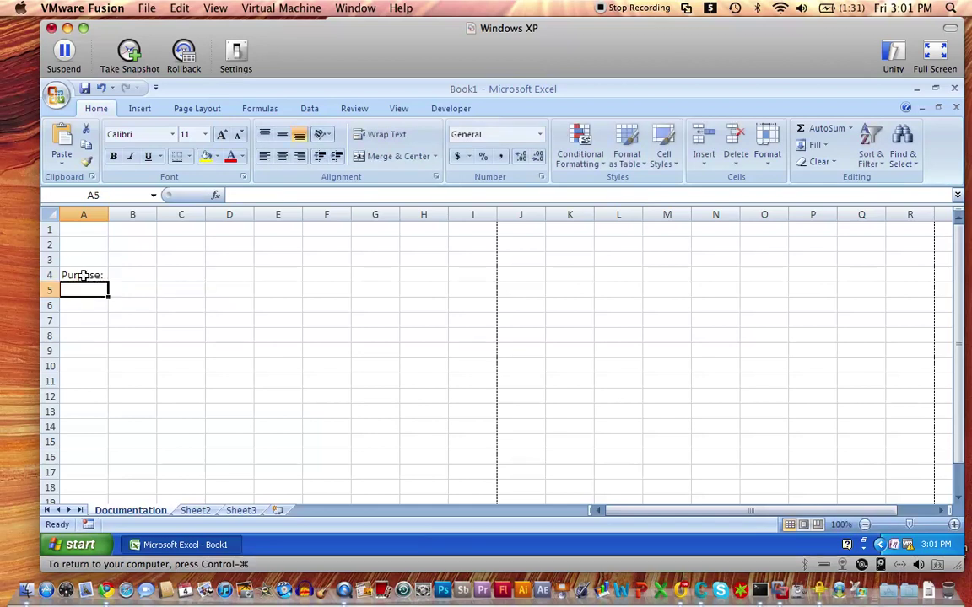
text(Date)
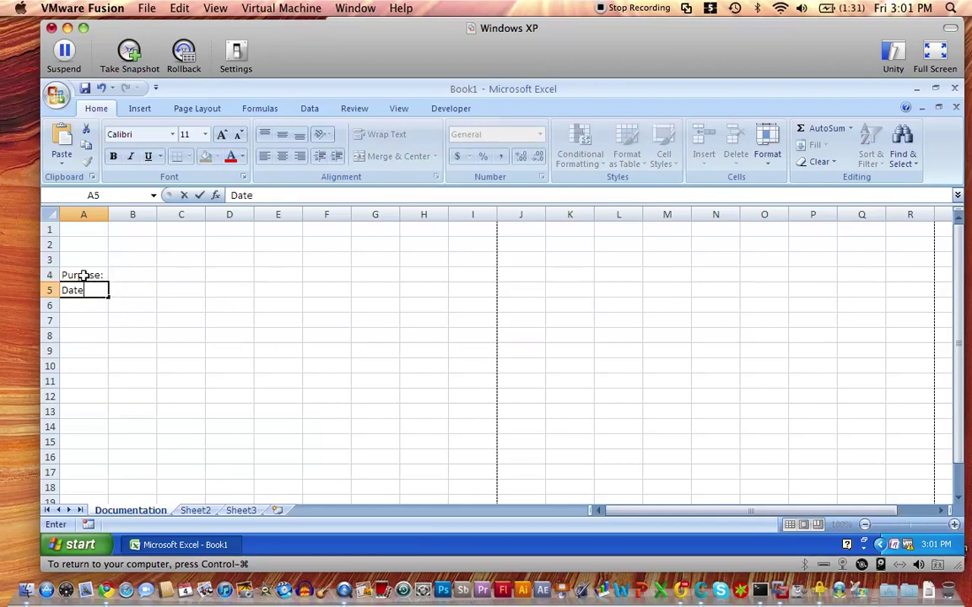
text(:)
key(Return)
text(A)
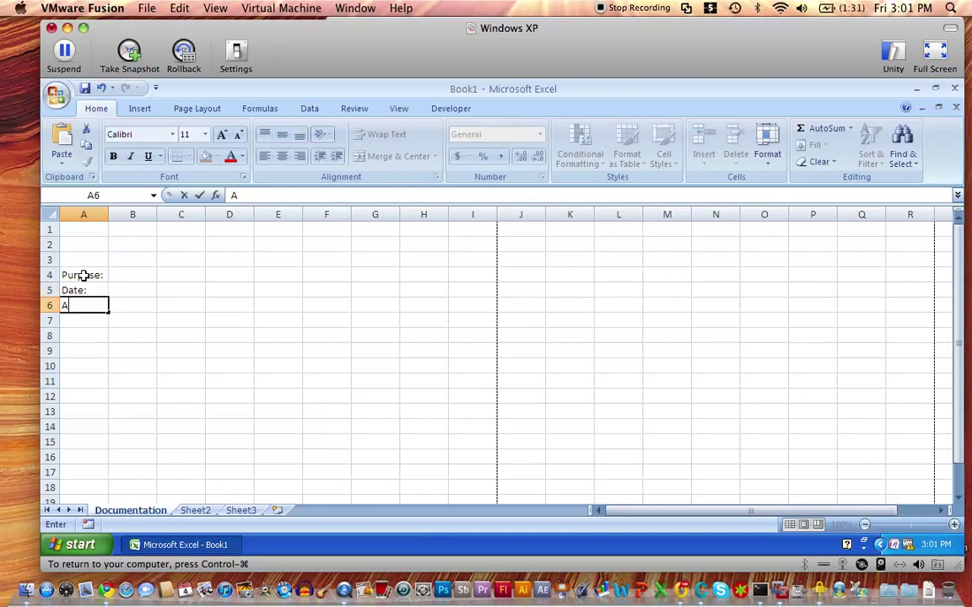
text(uthor:)
Enter the author's full name in B6 and fit the width of column B to its contents.
key(Tab)
text(Manjit)
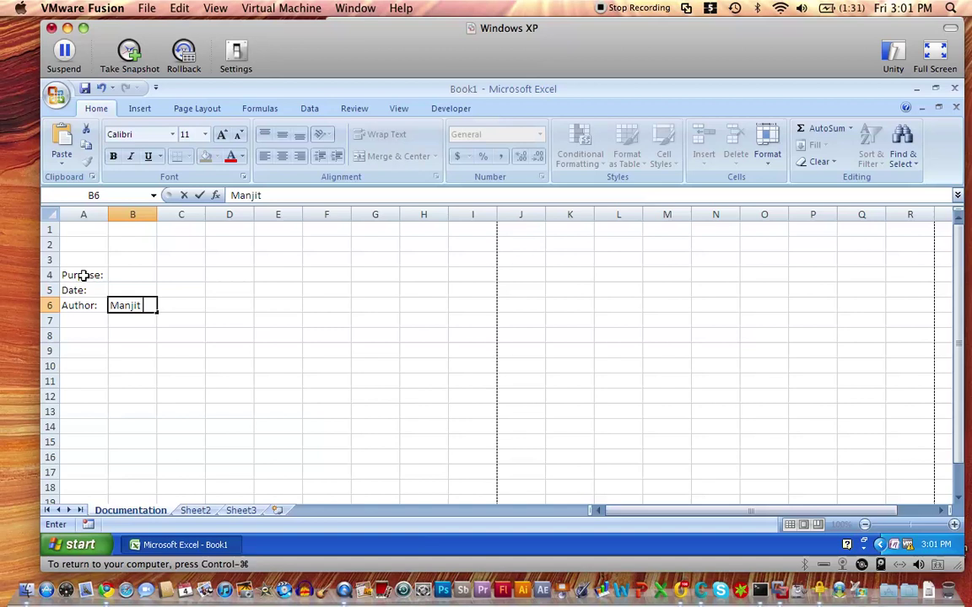
text( Trehan)
key(Return)
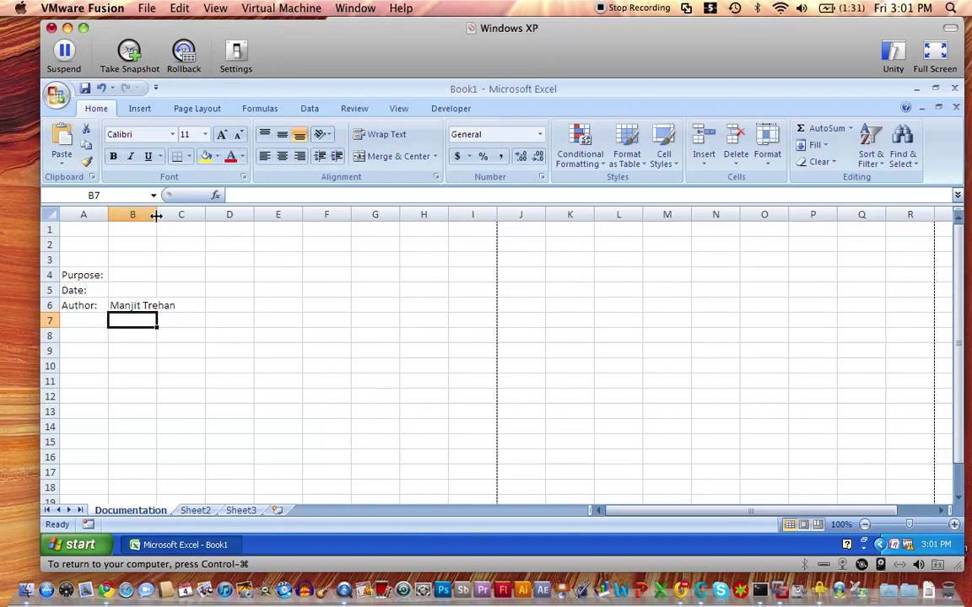
drag(156, 216, 205, 216)
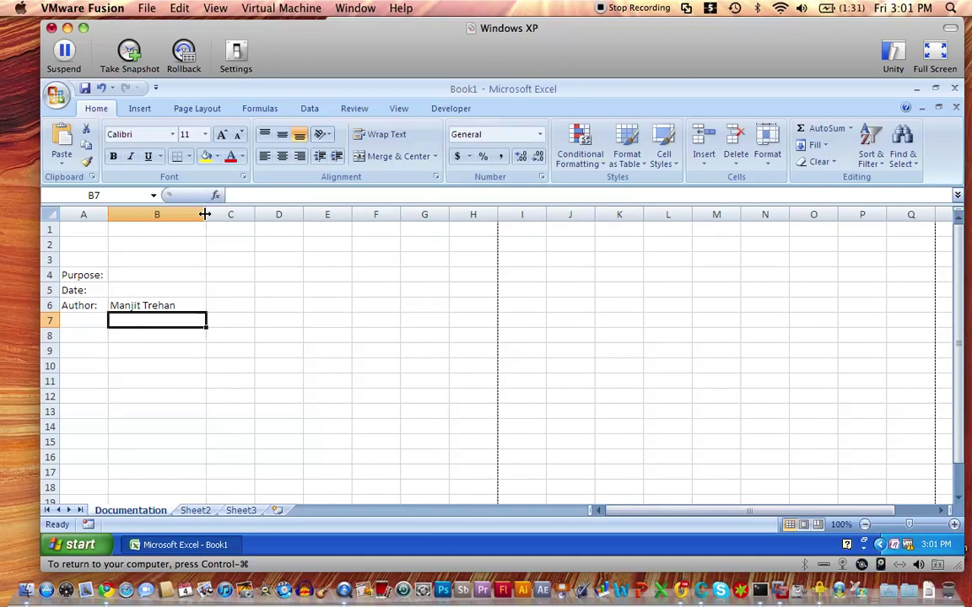
double_click(205, 215)
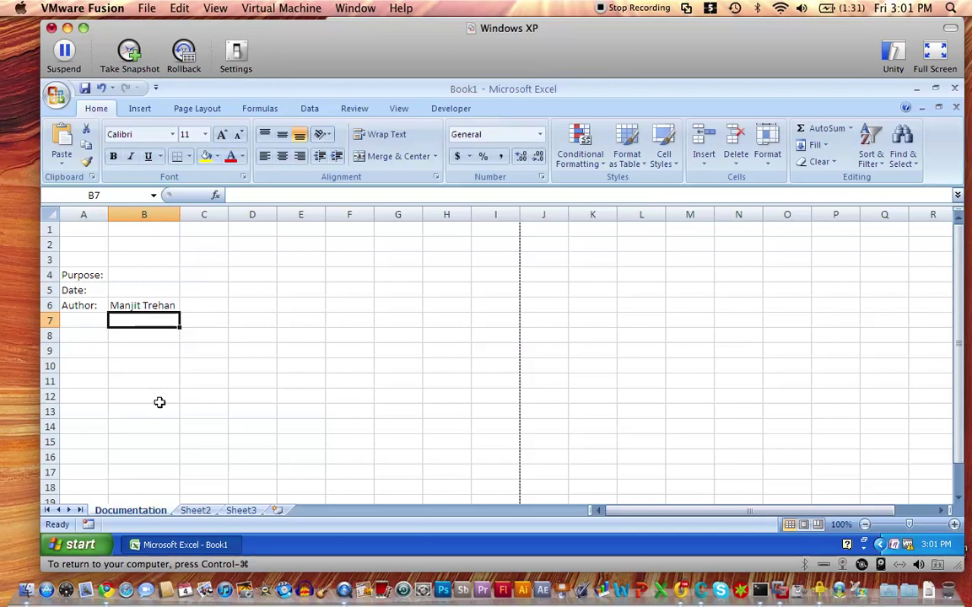
Enter the headings Name, Address, Qty, Price and Cost in cells A1 to E1 of Sheet2.
click(197, 510)
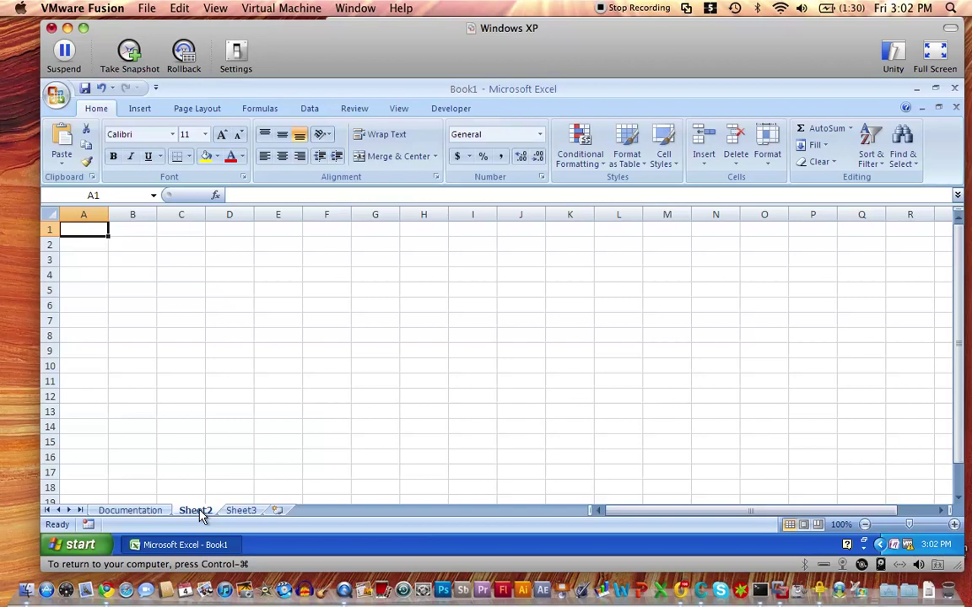
text(Name)
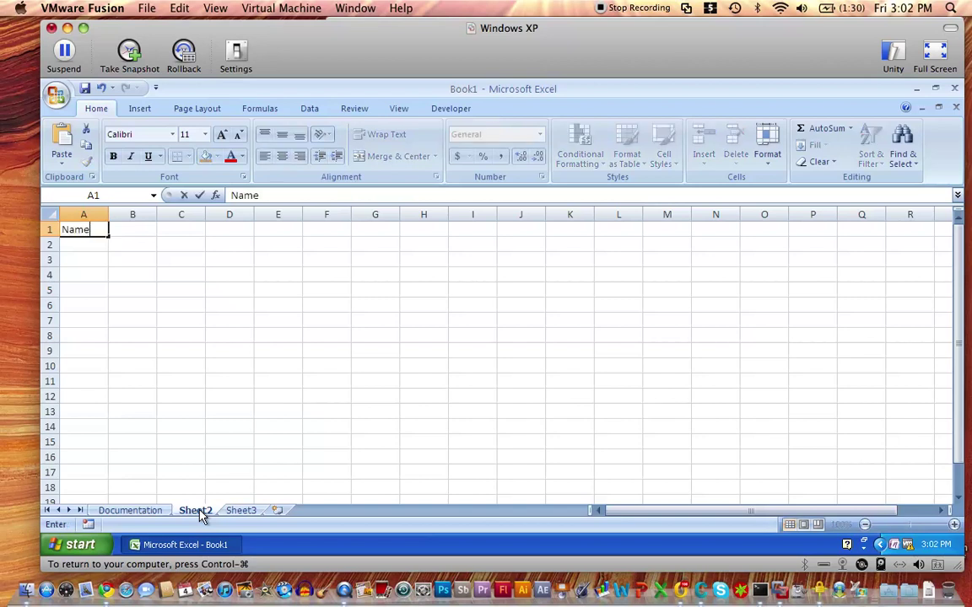
key(Tab)
text(Addres)
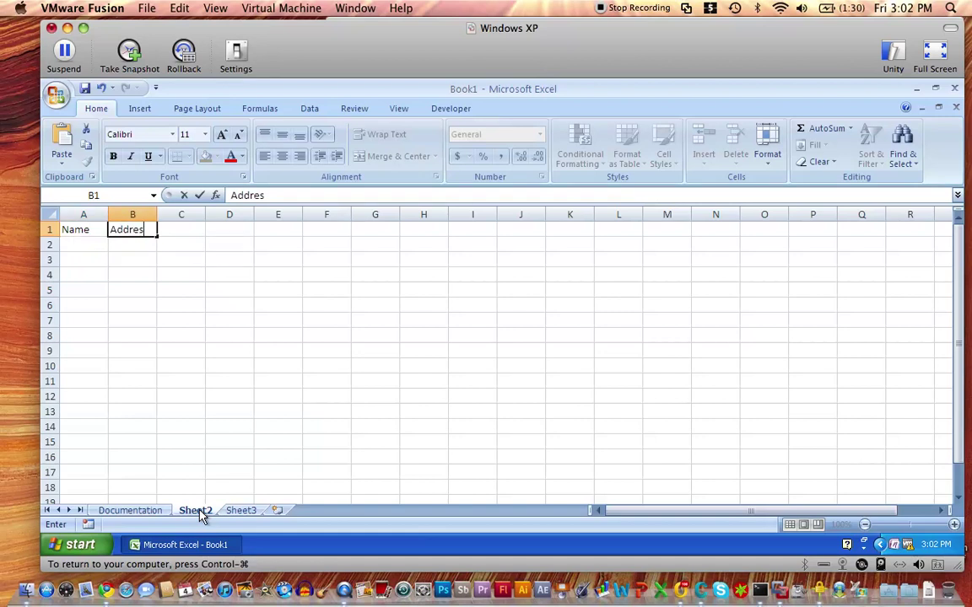
text(s)
key(Tab)
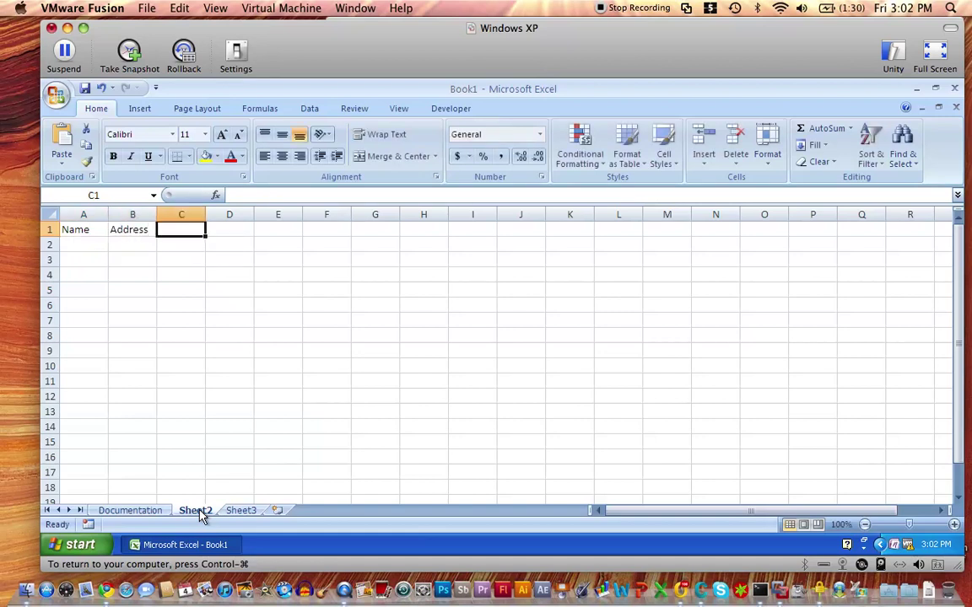
text(Qty)
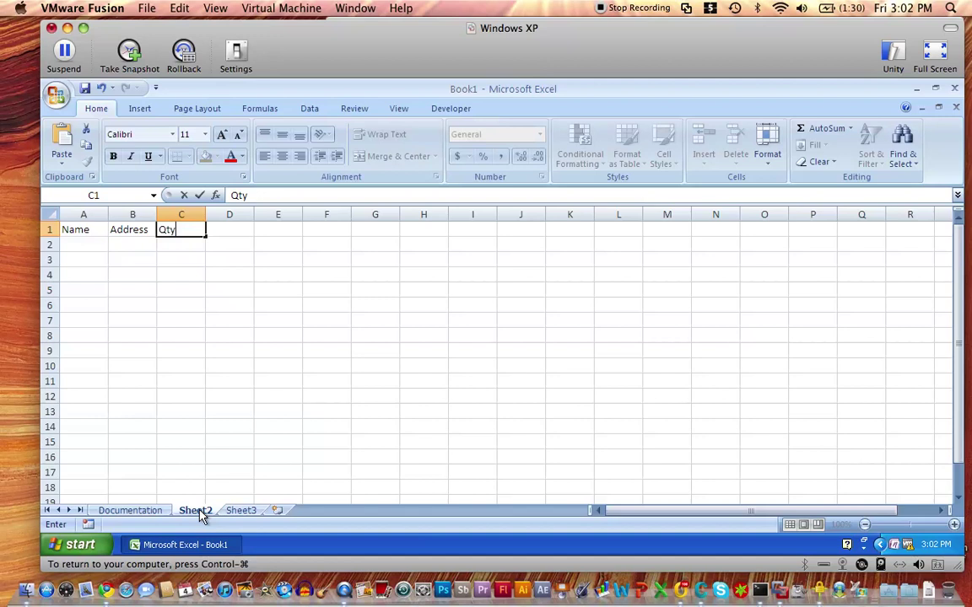
key(Tab)
text(P)
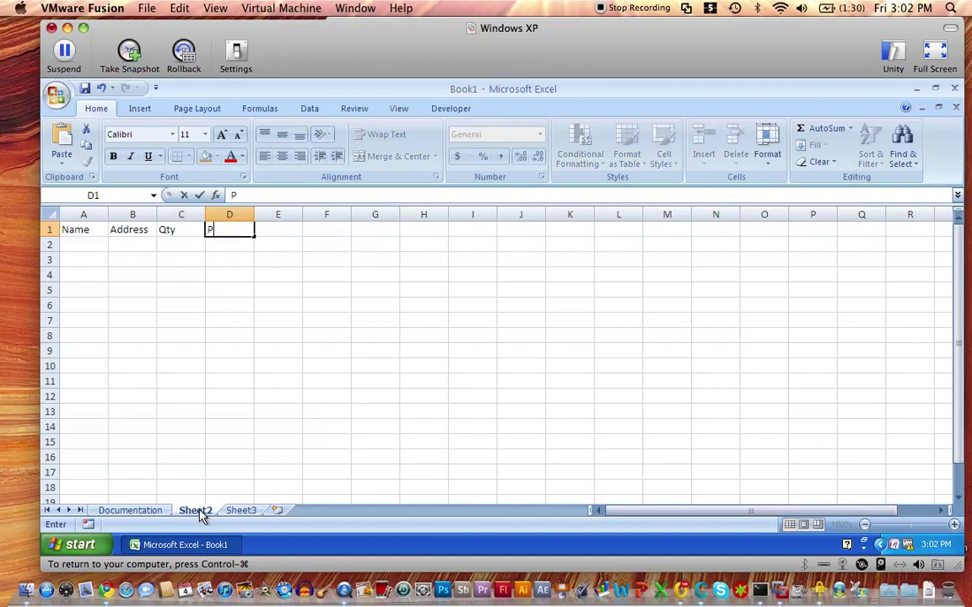
text(rice)
key(Tab)
text(Cos)
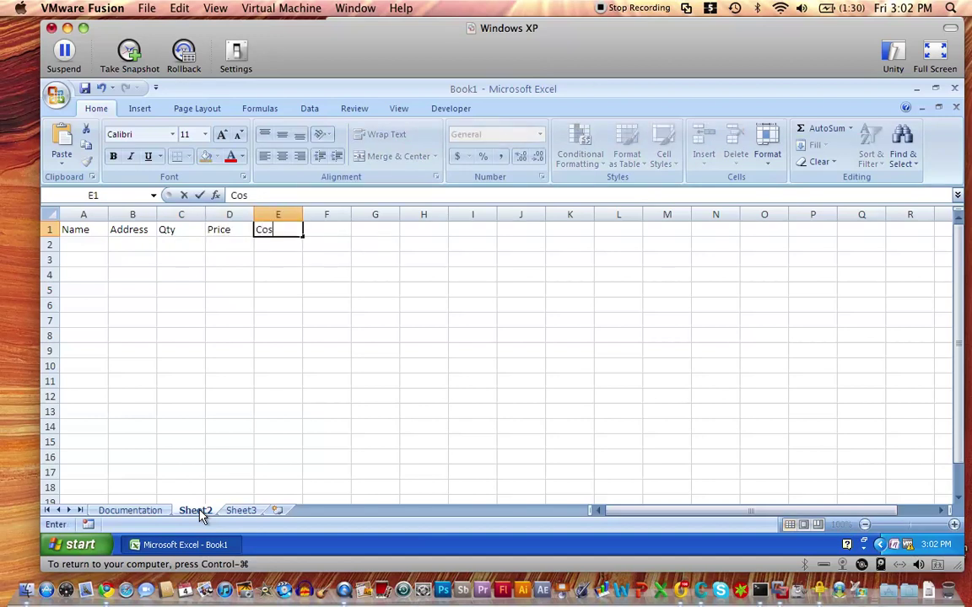
text(t)
key(Return)
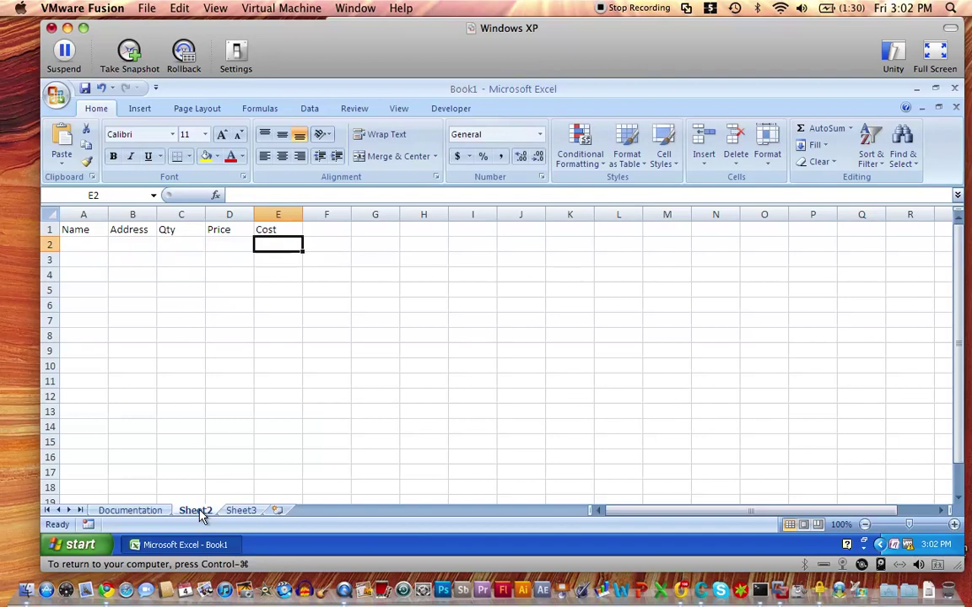
Enter the first names of two customers in cells A2 and A3, under the Name heading.
key(Left)
key(Left)
key(Left)
key(Left)
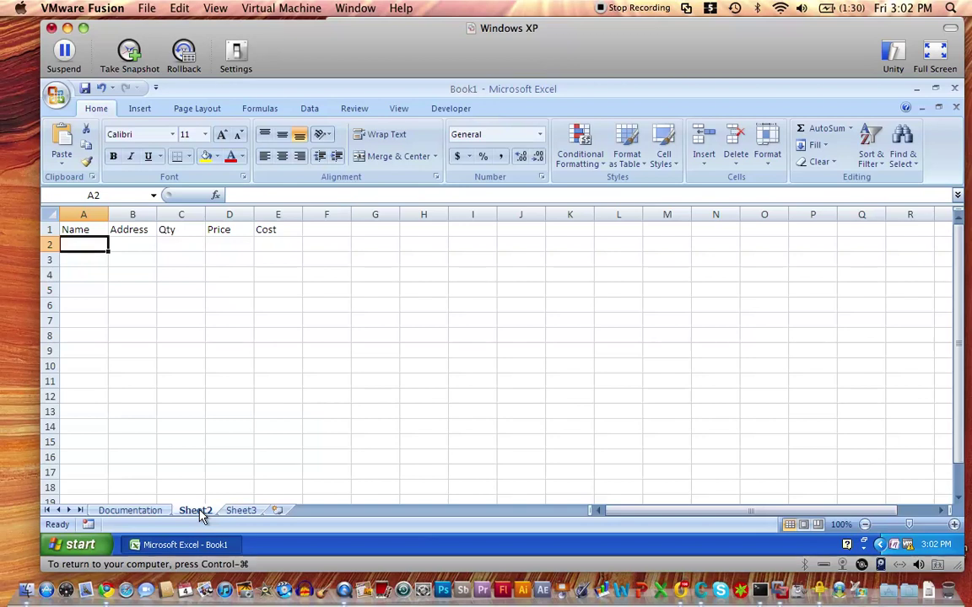
text(Manj)
text(eet)
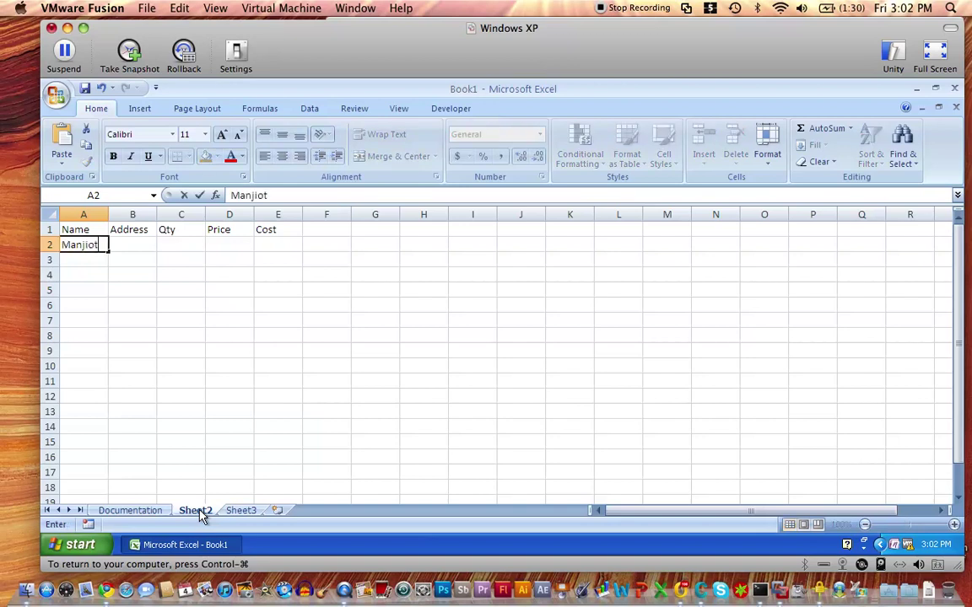
key(BackSpace)
key(BackSpace)
key(BackSpace)
text(it)
key(Return)
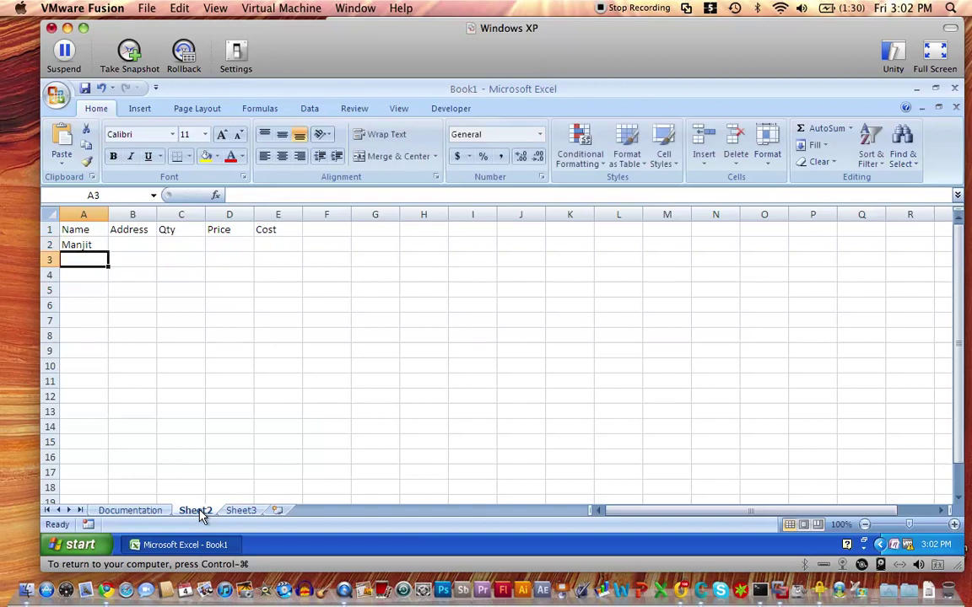
text(Bob)
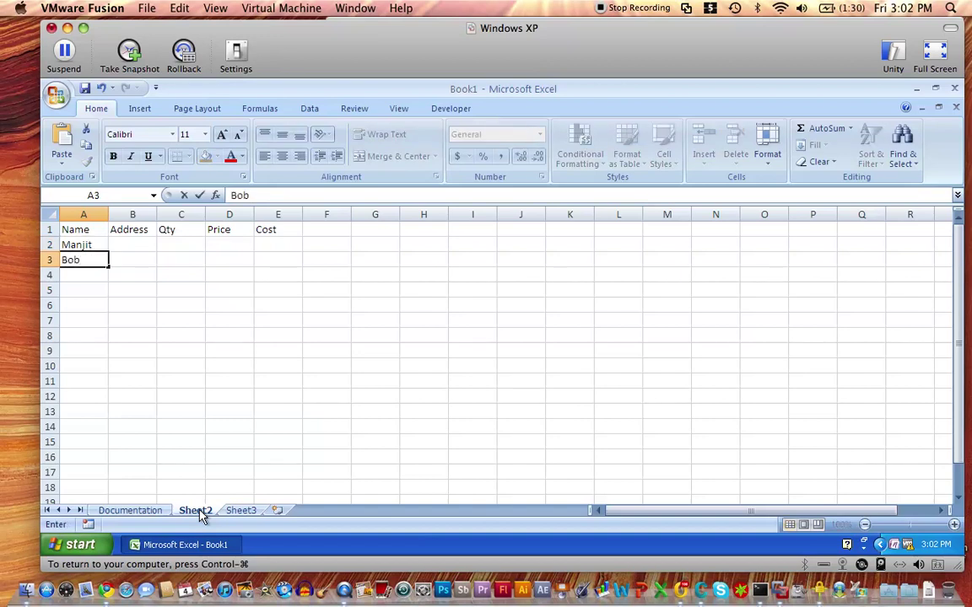
key(Return)
Enter the first customer's address in B2, with the street and the city, state and zip code on separate lines within the cell.
key(Up)
key(Right)
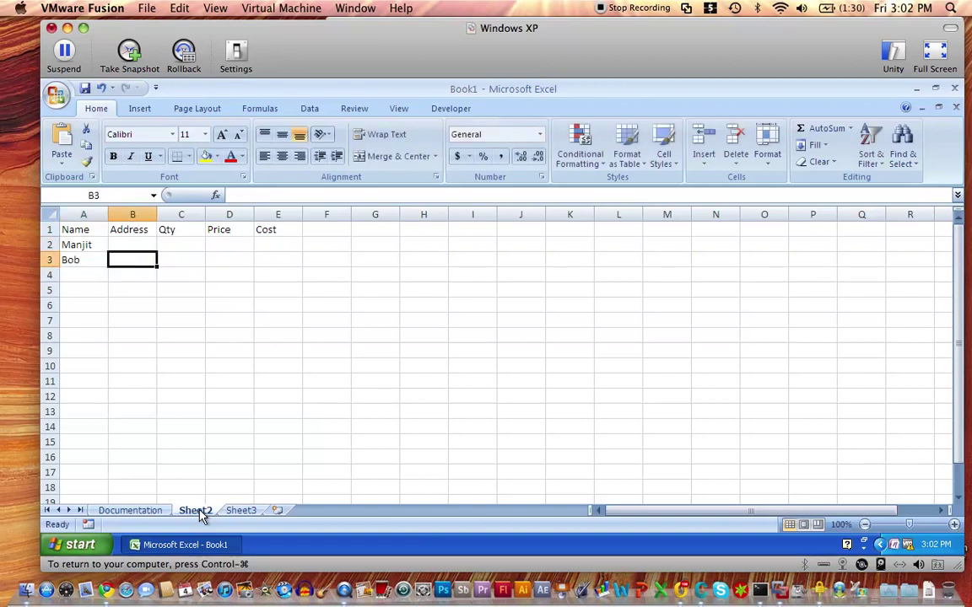
key(Up)
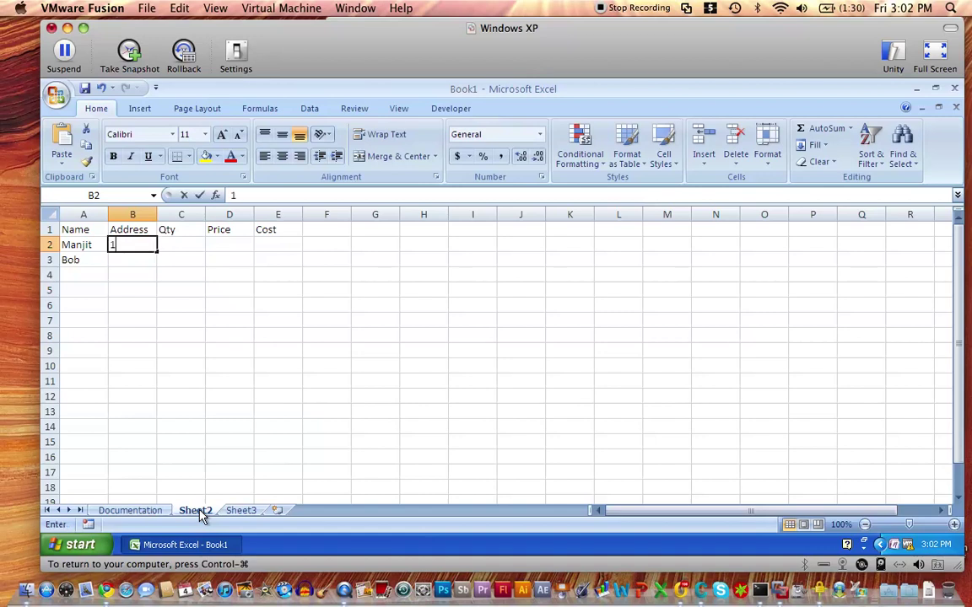
text(123)
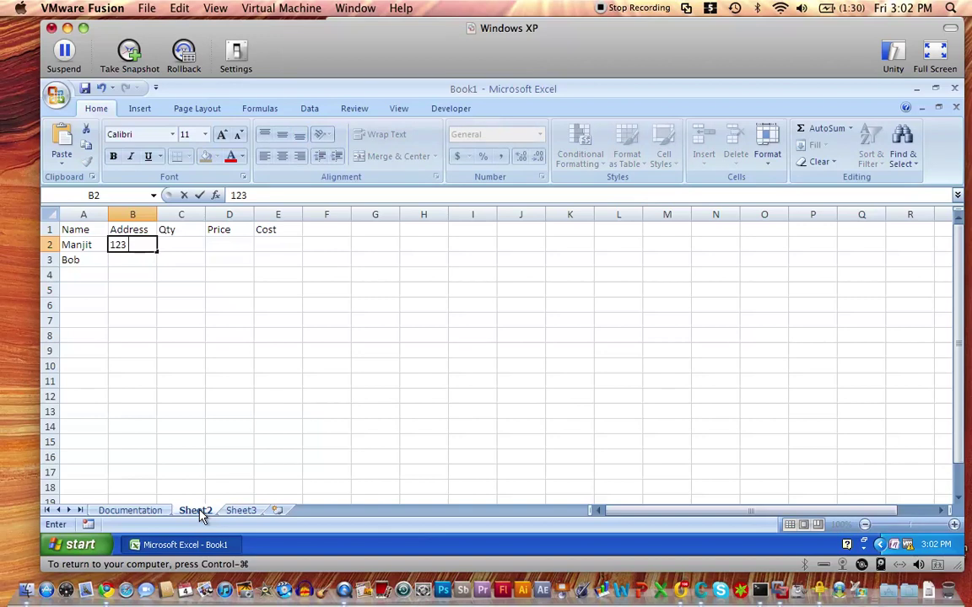
text( Data Lane)
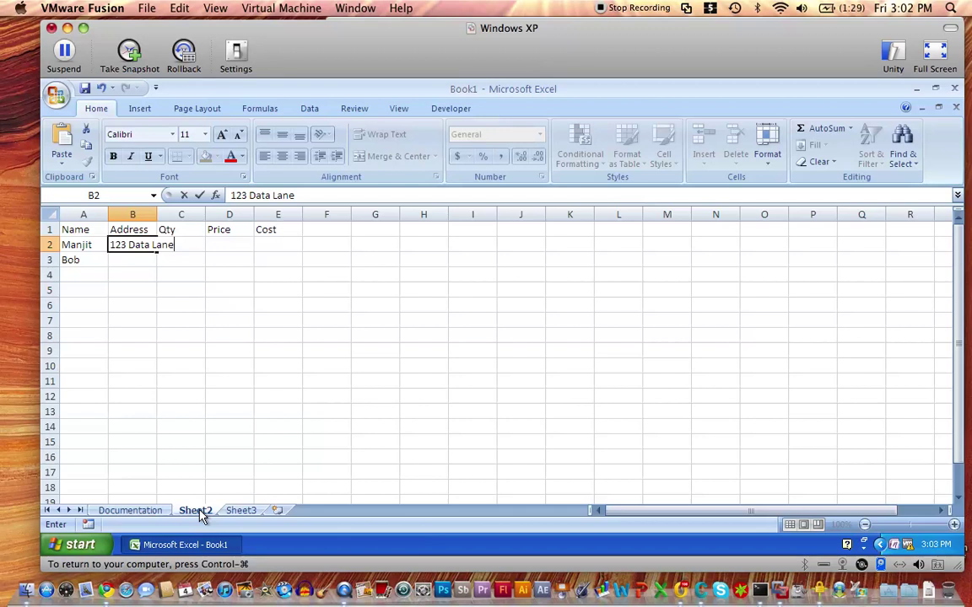
key(Return)
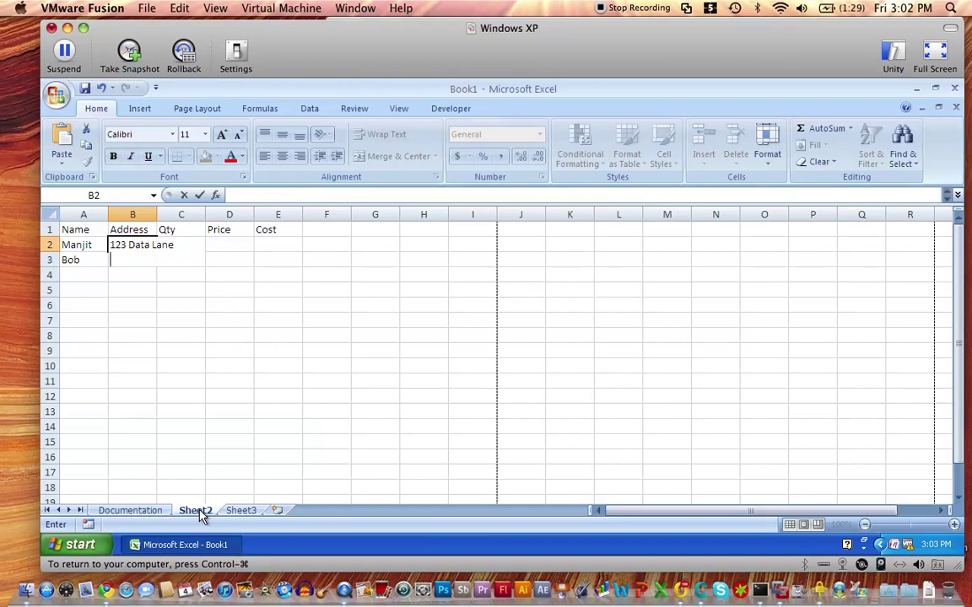
text(Indianapolis)
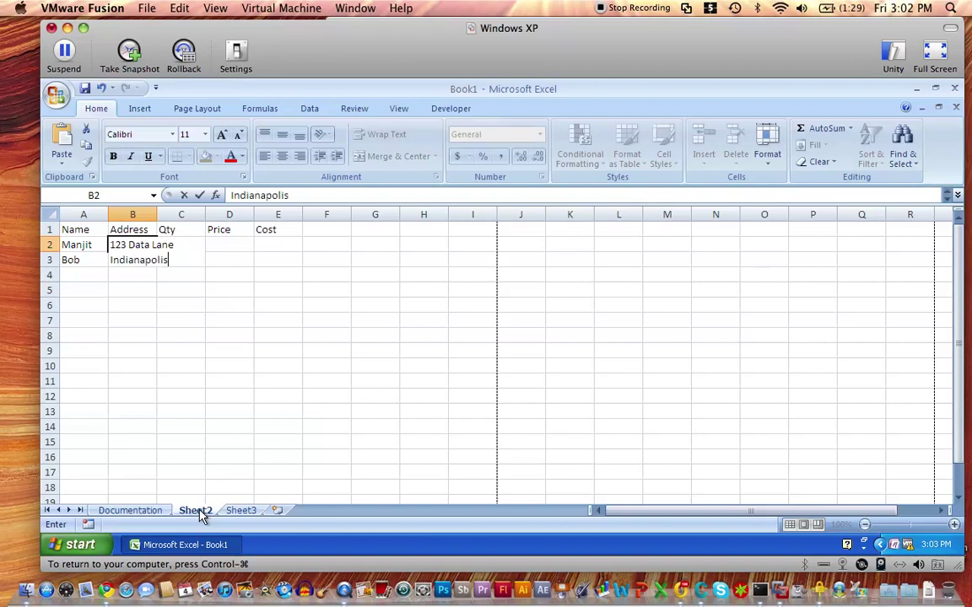
text(, IN)
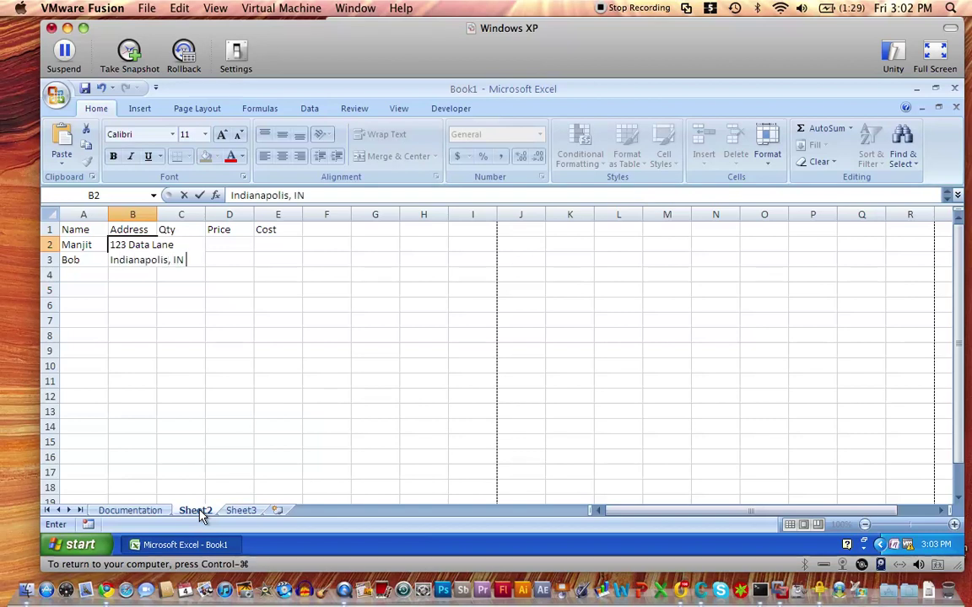
text( 40404)
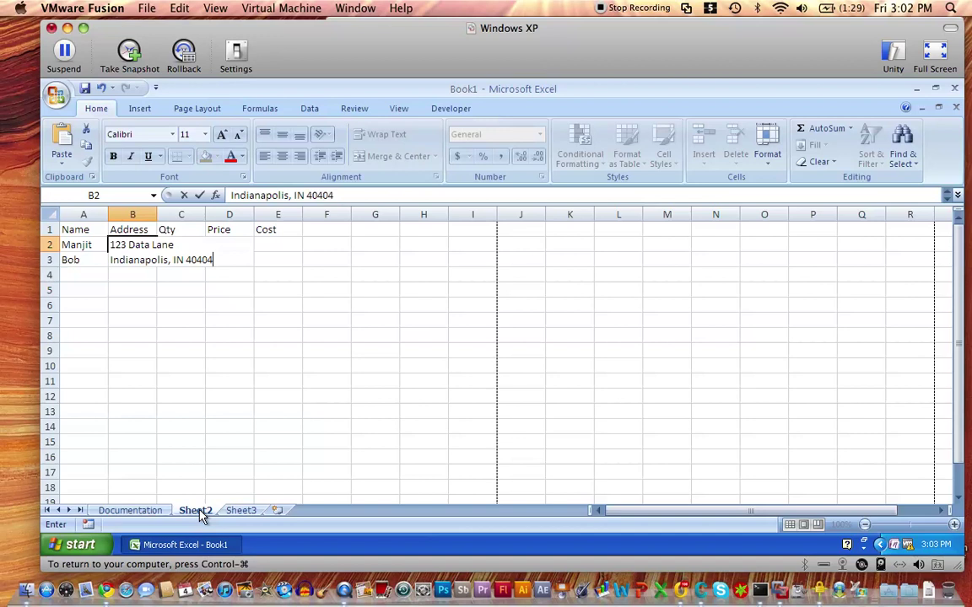
key(Return)
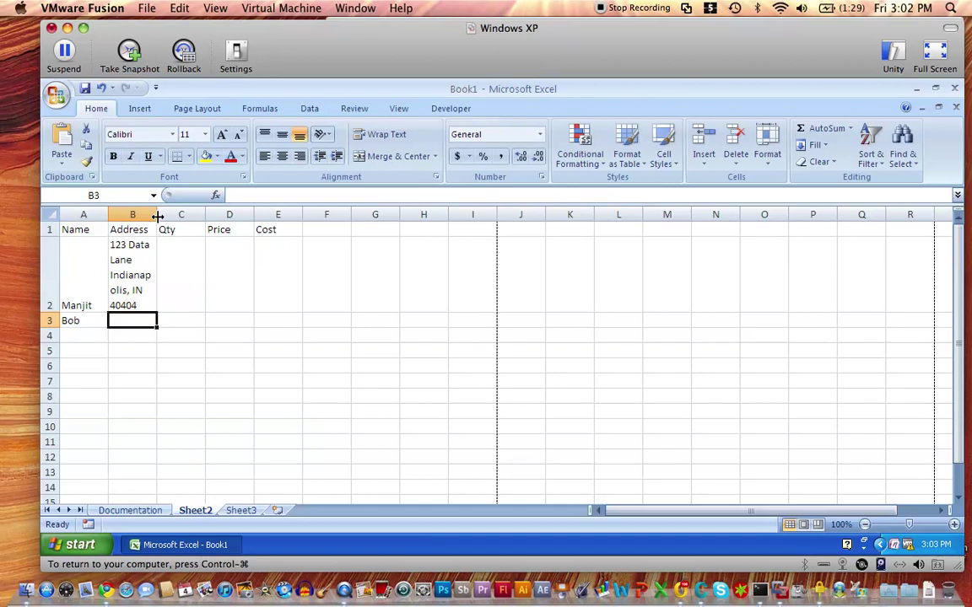
Widen column B so the address lines do not wrap, and fit row 2's height and column B's width to their contents.
drag(157, 216, 292, 242)
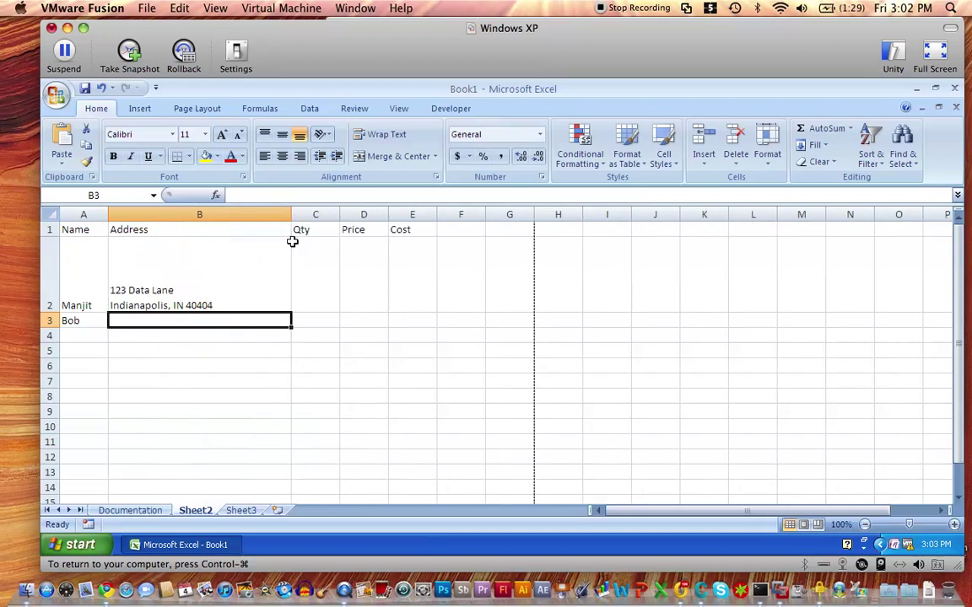
double_click(49, 313)
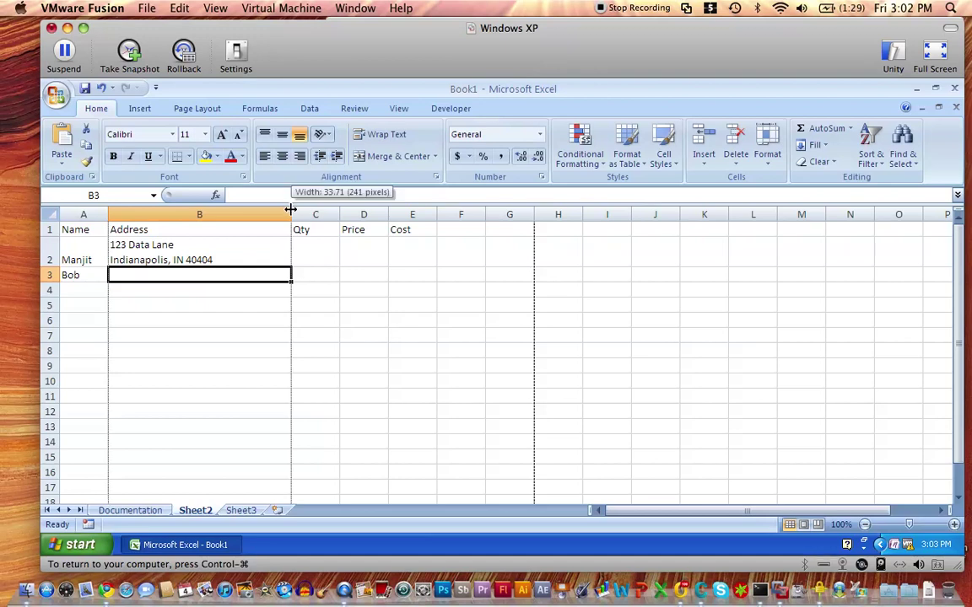
double_click(290, 209)
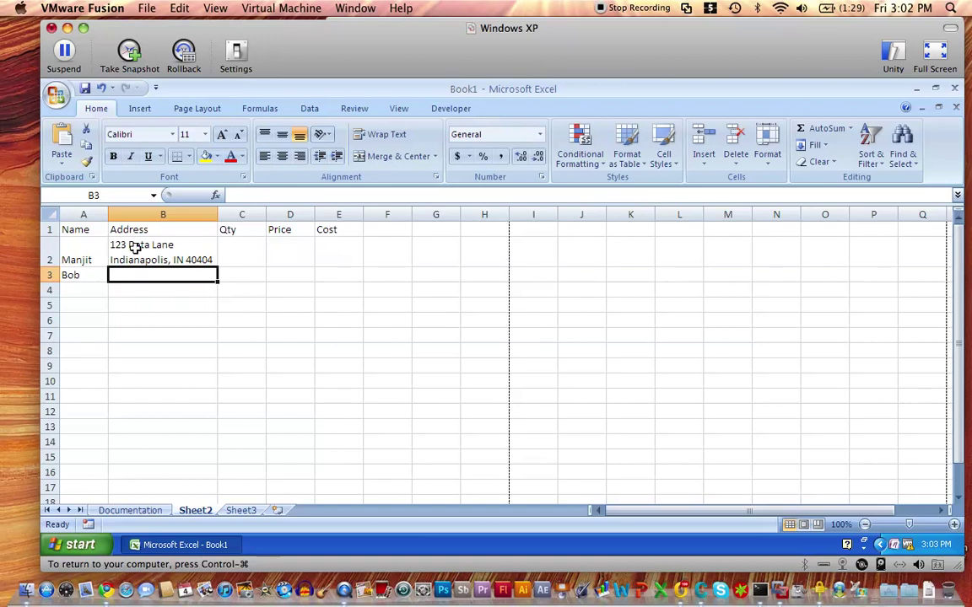
Enter a quantity of 5 in C2 and a price of $15.5 in D2 for the first customer.
click(232, 248)
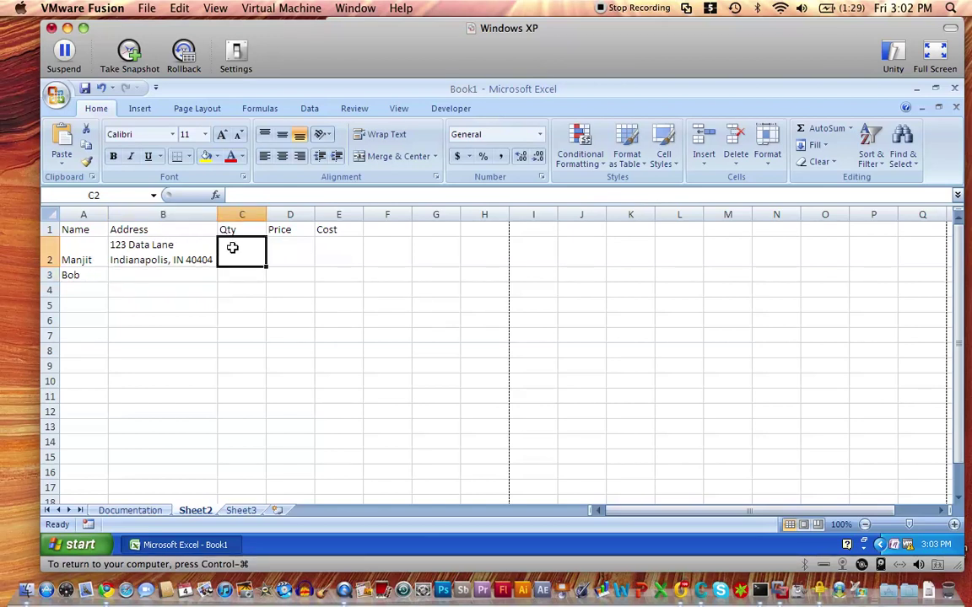
text(5)
key(Return)
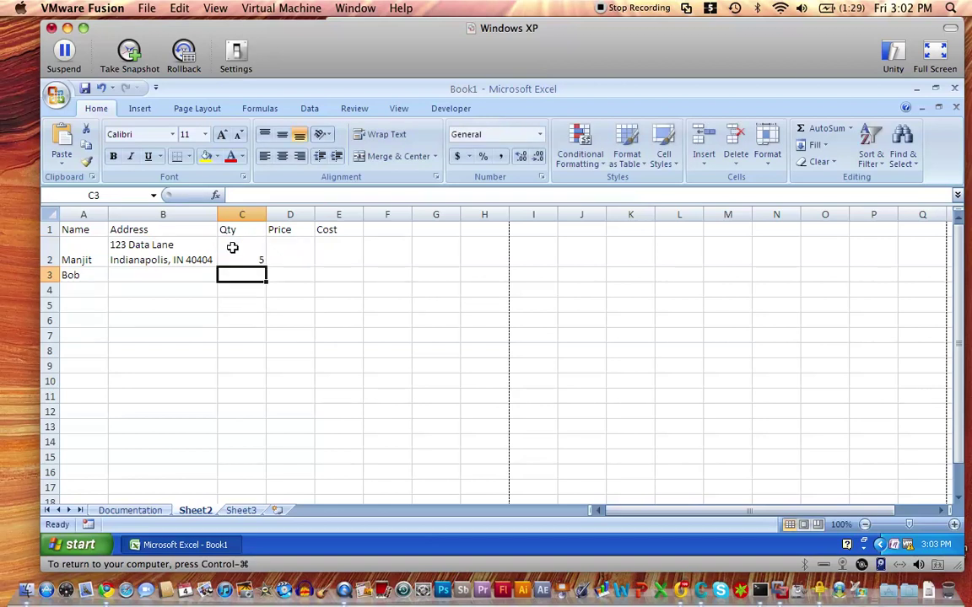
key(Right)
key(Up)
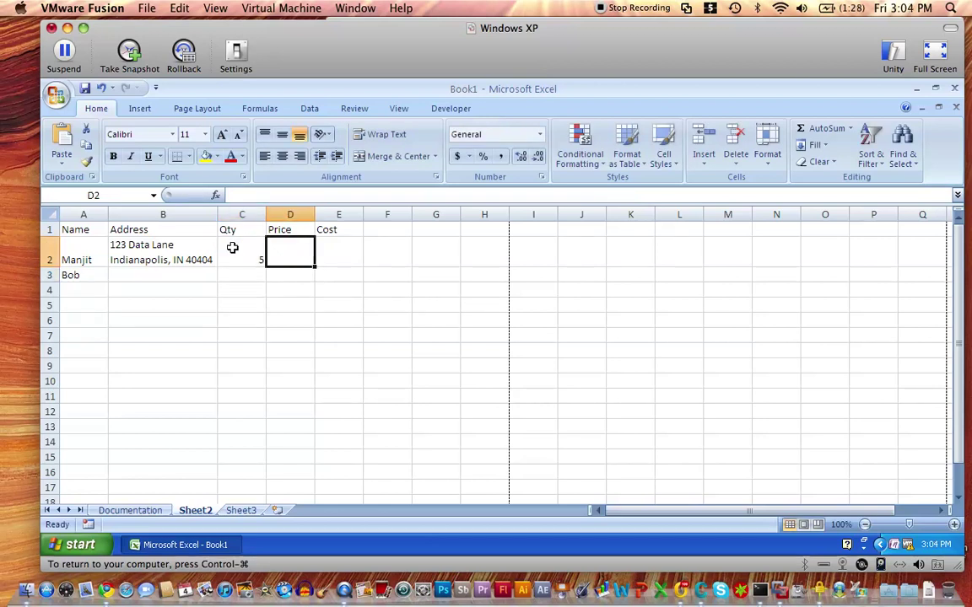
text($15.5)
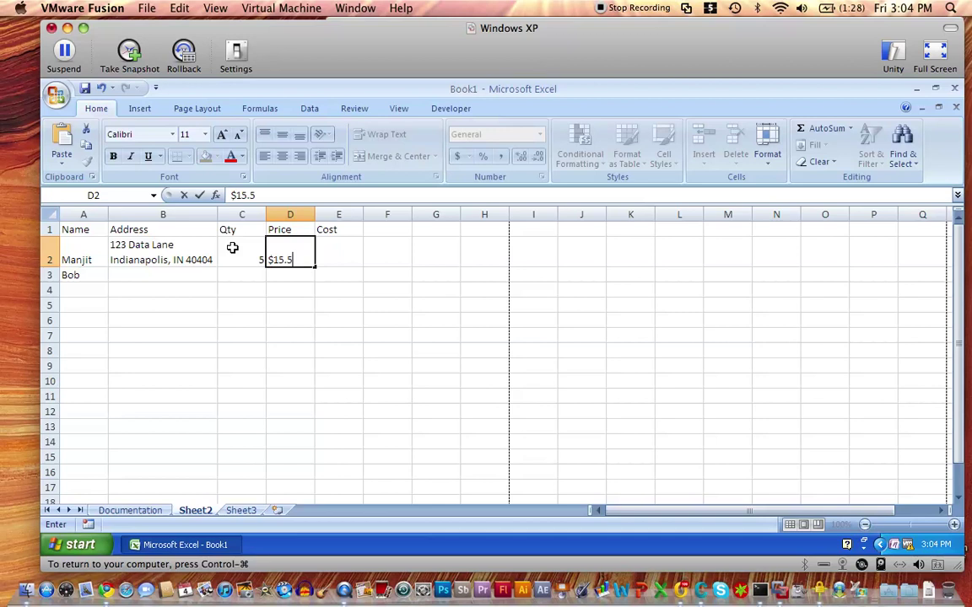
key(Return)
Enter the second customer's address in B3 as two lines within the cell, street above city, state and zip code.
key(Left)
key(Left)
key(Left)
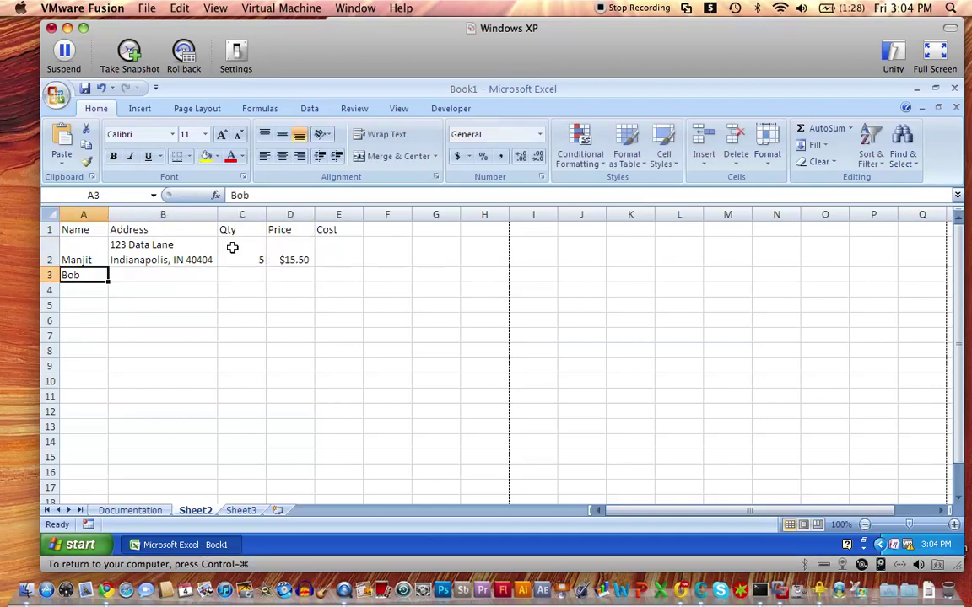
key(Right)
text(234)
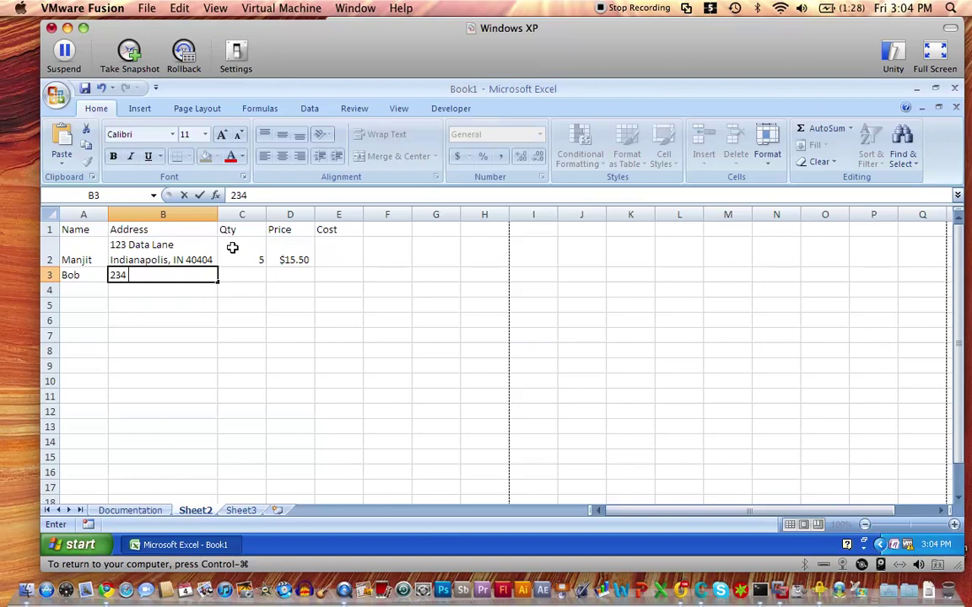
text(Info Lane)
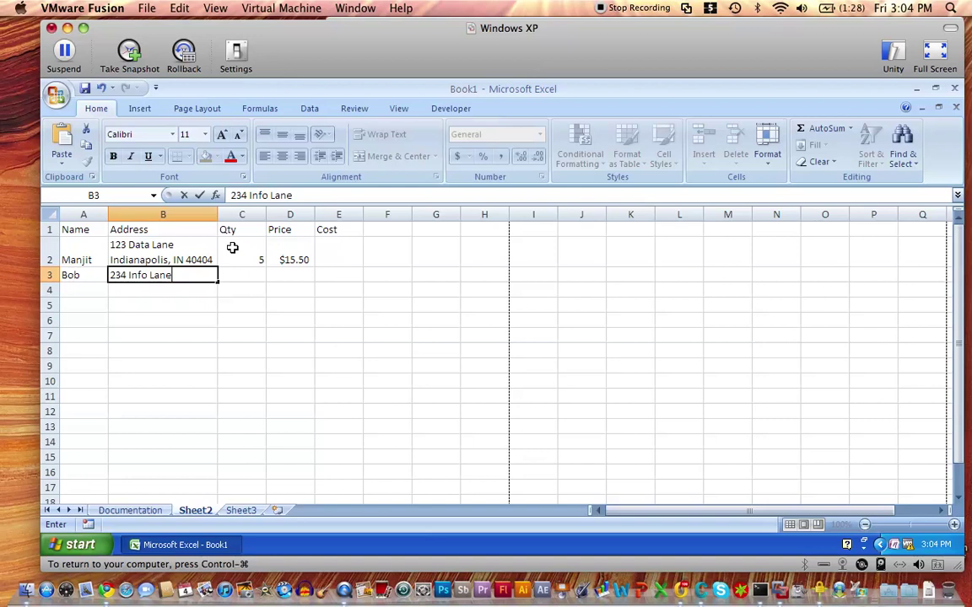
key(alt+Return)
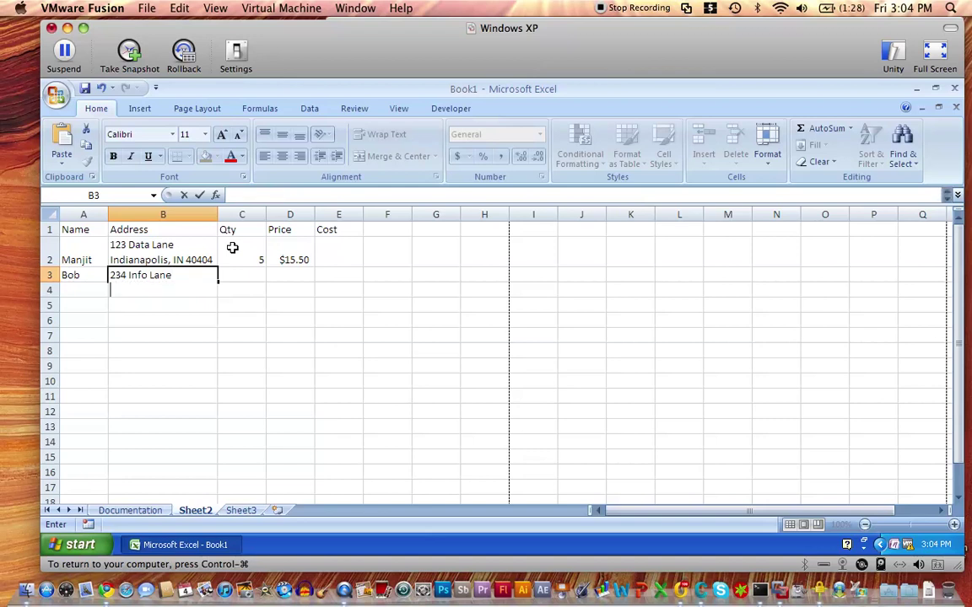
text(Indianapolis)
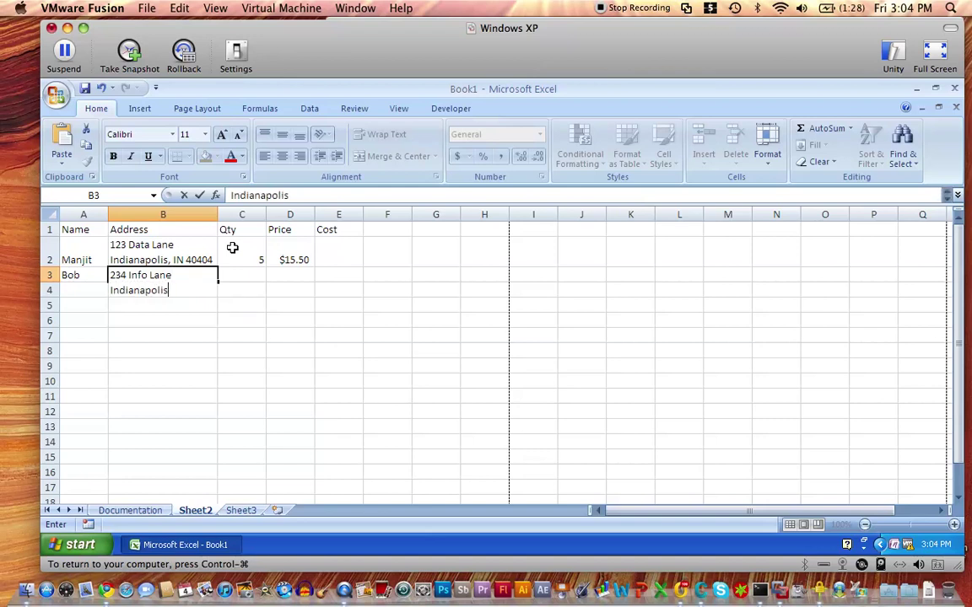
text(, IN, 40404)
key(ctrl+Return)
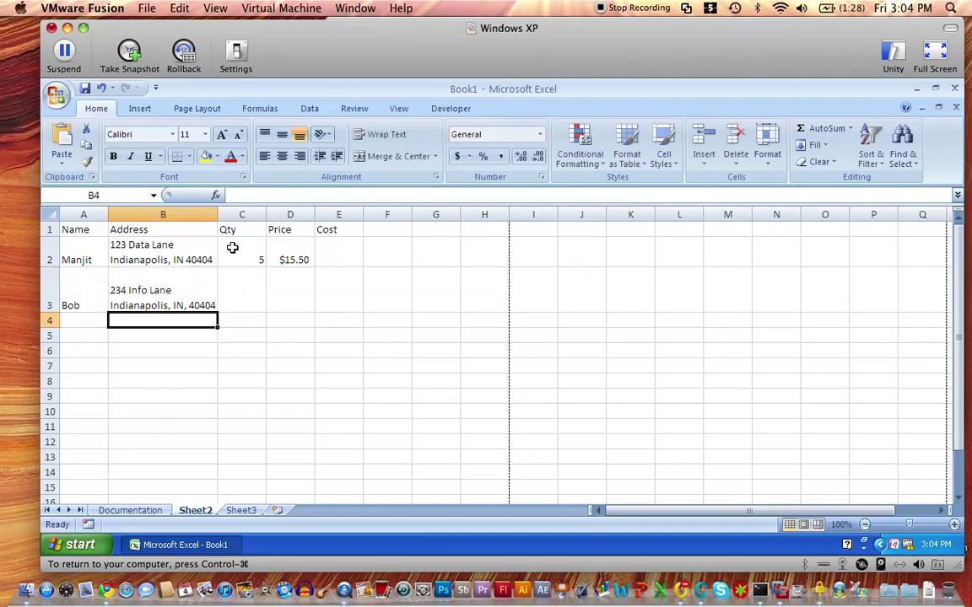
Enter a quantity of 7 in C3 and a price of $14.50 in D3 for the second customer.
click(240, 287)
text(7)
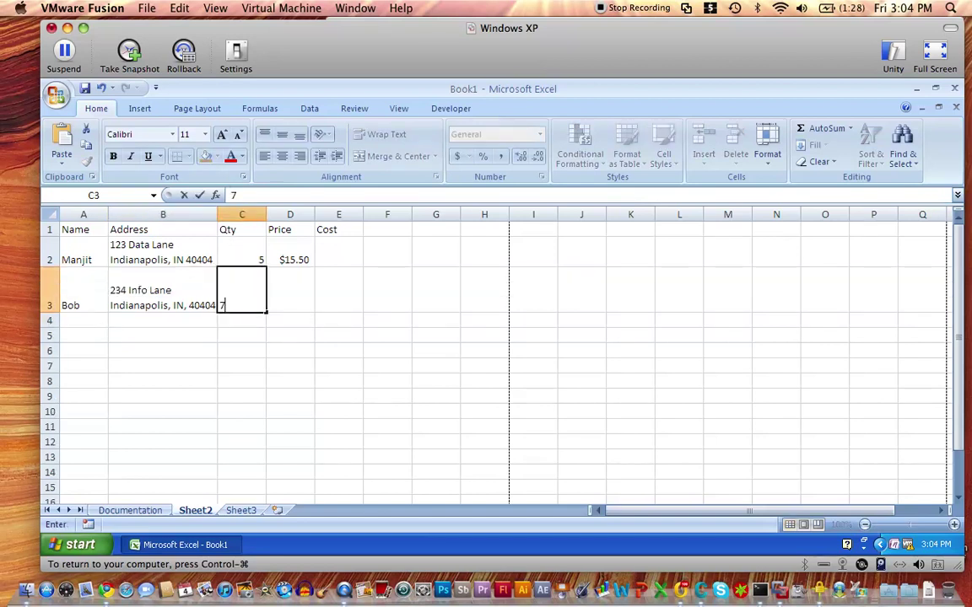
key(Tab)
text($14.50)
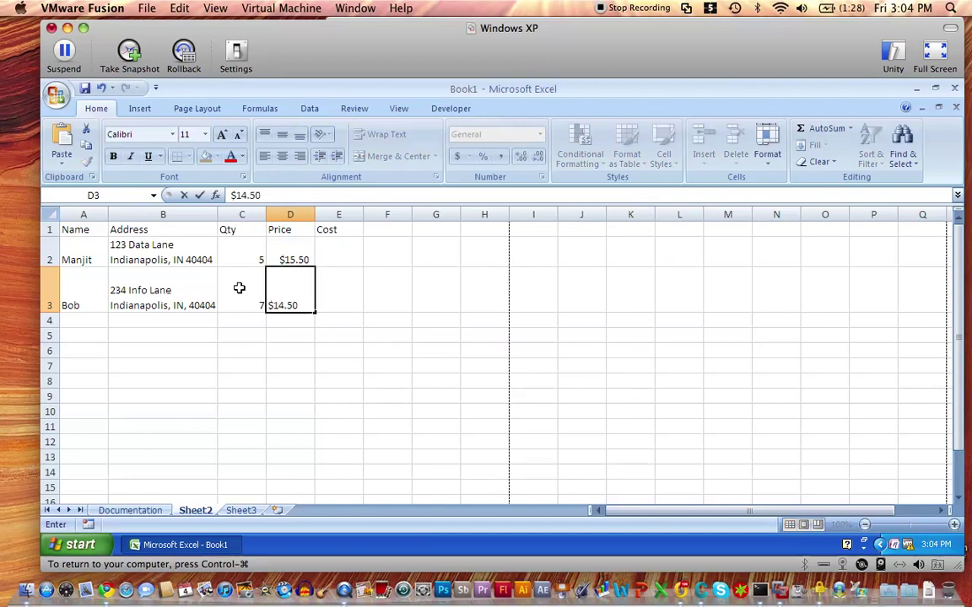
key(Return)
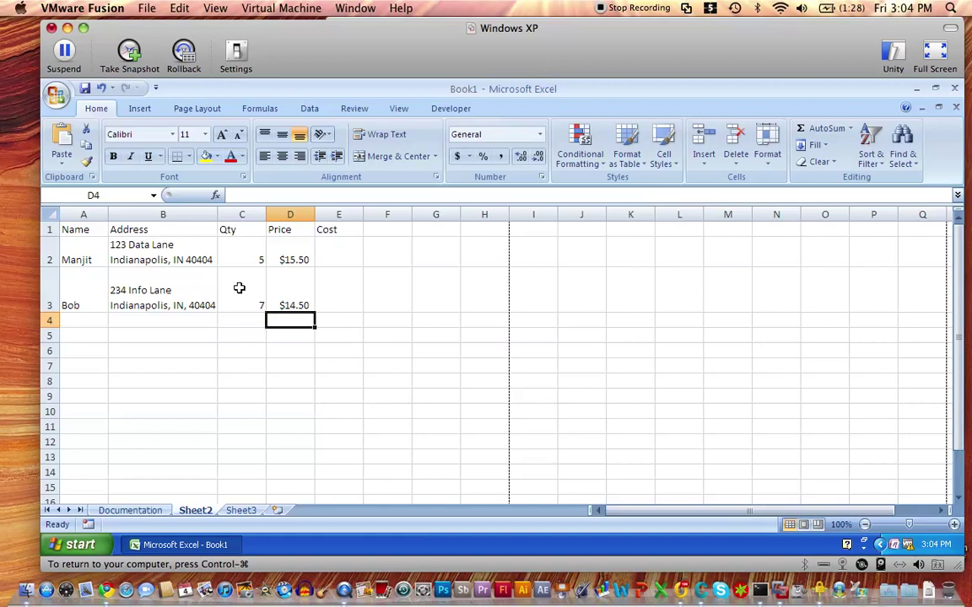
Calculate the first customer's cost in E2 with the formula =C2*D2 and fill it down to E3.
key(Up)
key(Up)
key(Right)
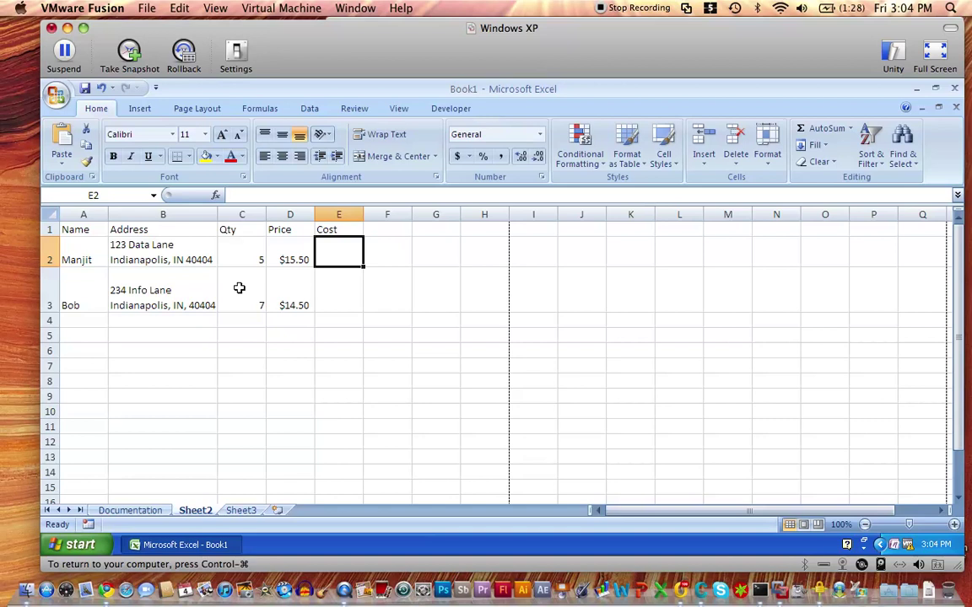
key(Left)
key(Left)
key(Right)
key(Right)
text(=)
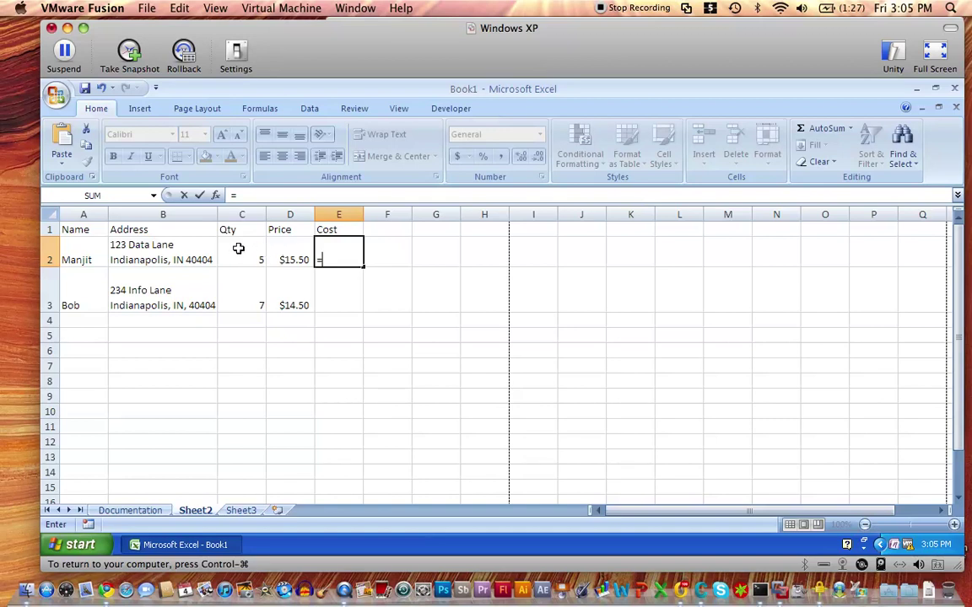
click(239, 249)
text(*)
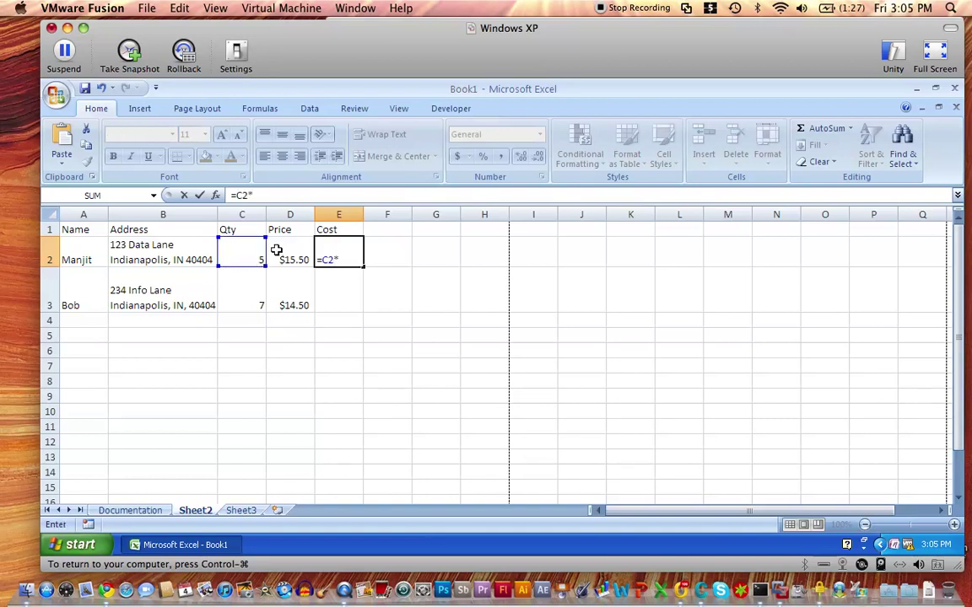
click(276, 251)
key(Return)
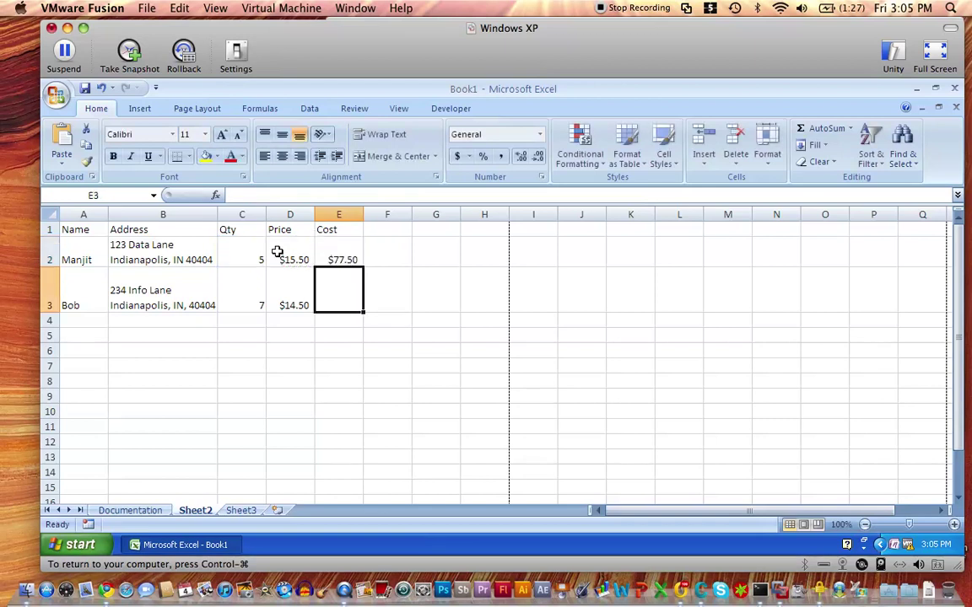
click(336, 245)
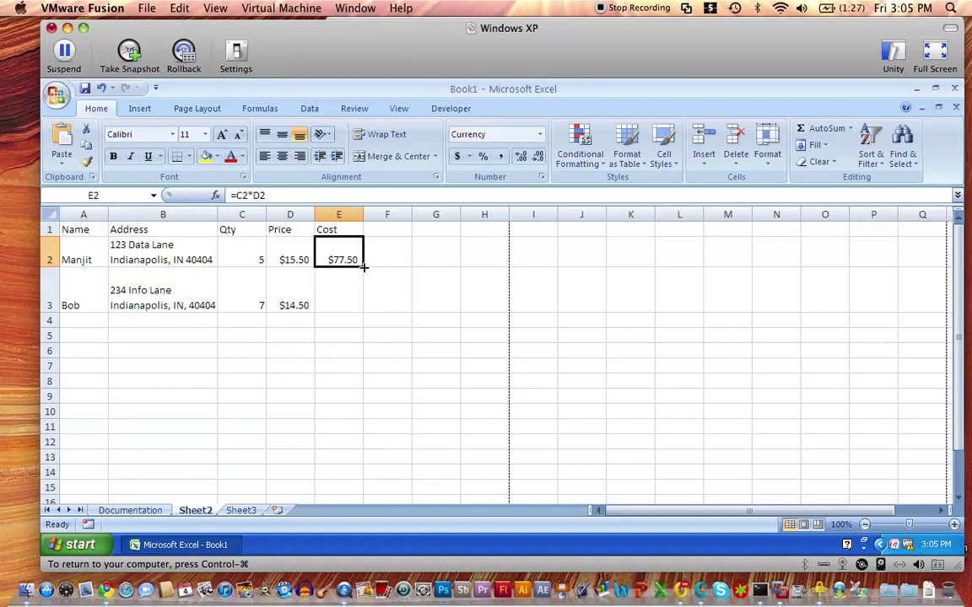
drag(363, 266, 364, 307)
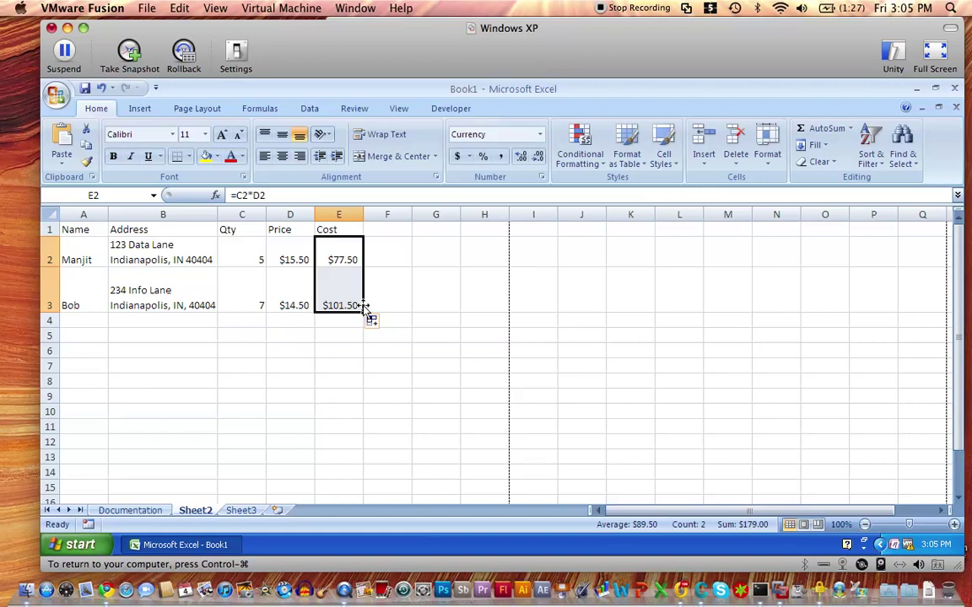
Total the quantities in C4 with a SUM formula over C2:C3.
click(247, 319)
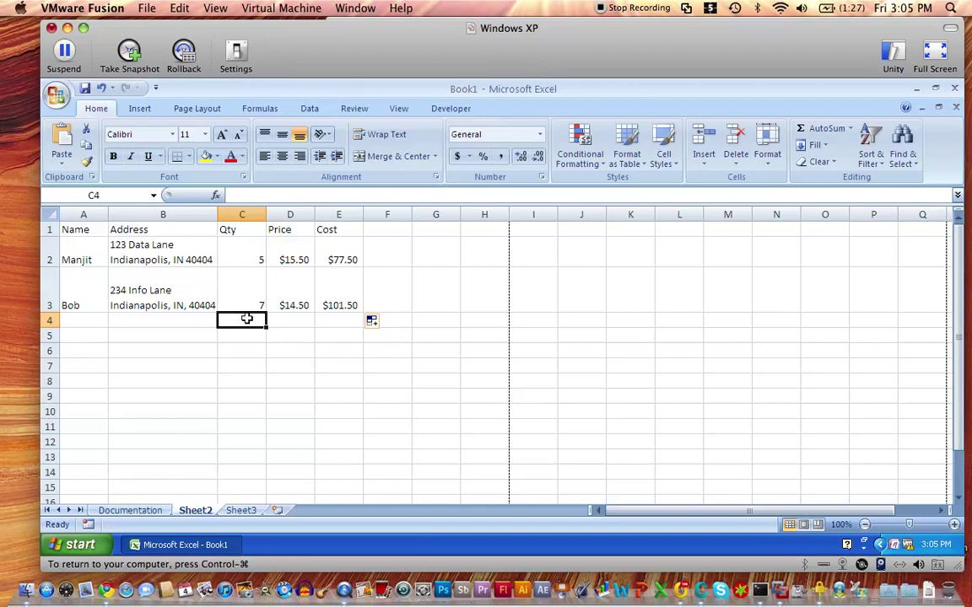
text(=)
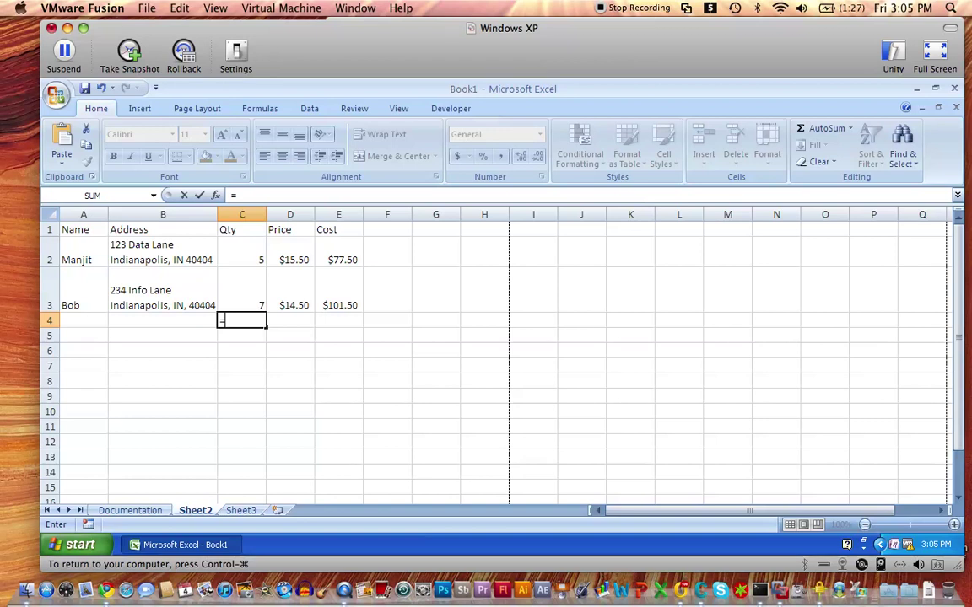
text(sum()
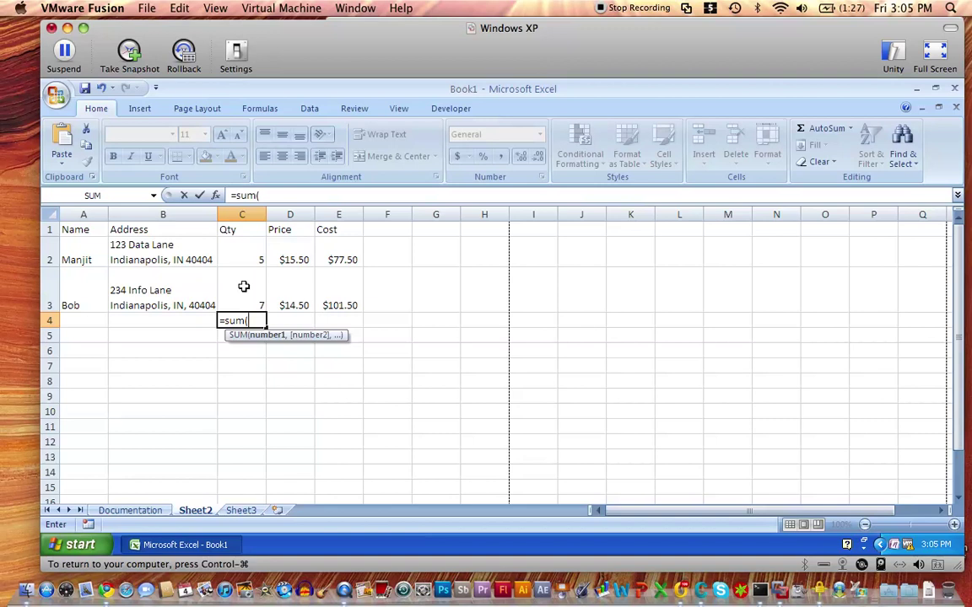
drag(243, 287, 242, 259)
key(Return)
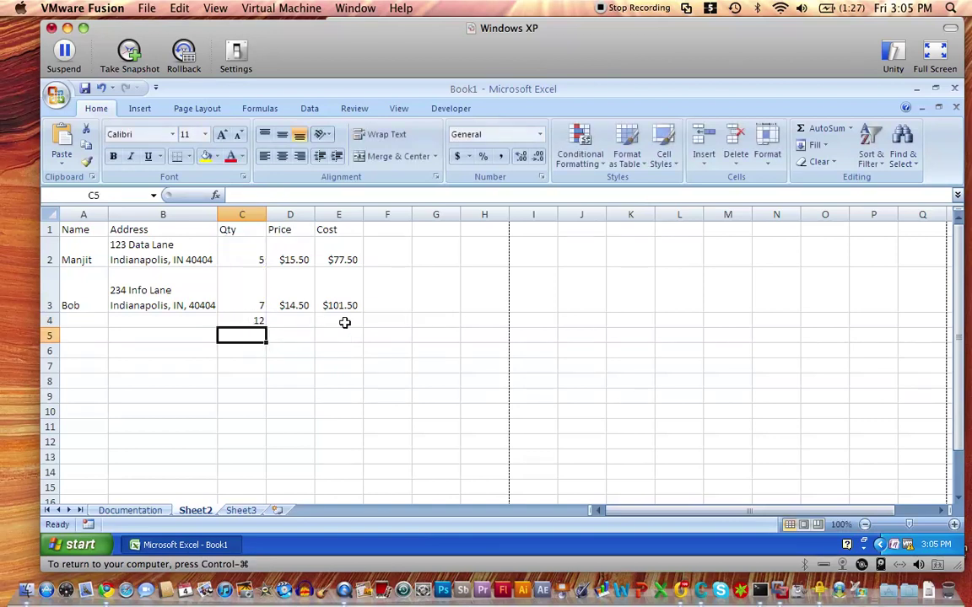
Copy the quantity total formula from C4 to E4 to total the costs, and apply the Accounting number format to E4.
click(251, 321)
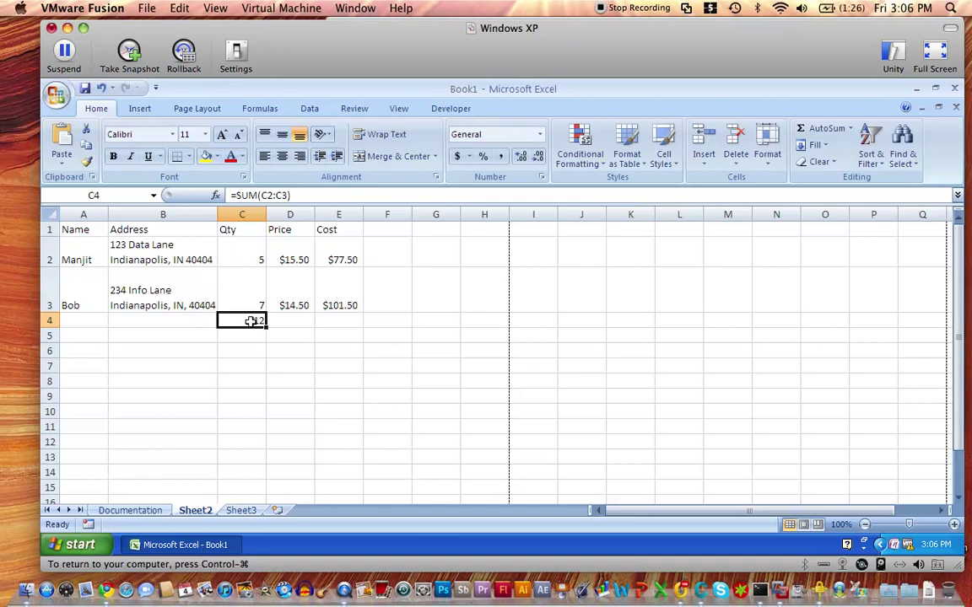
key(ctrl+c)
click(338, 321)
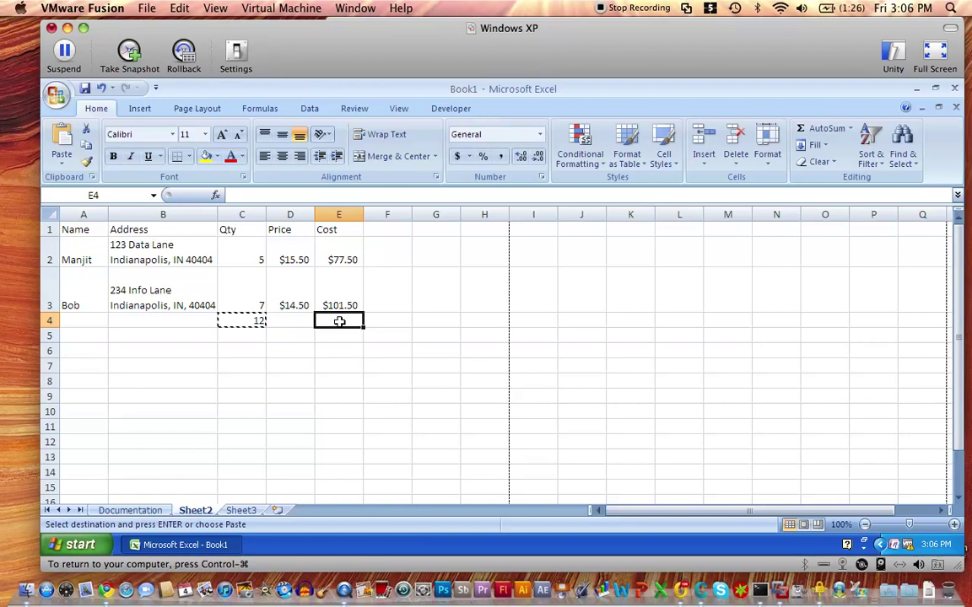
key(ctrl+v)
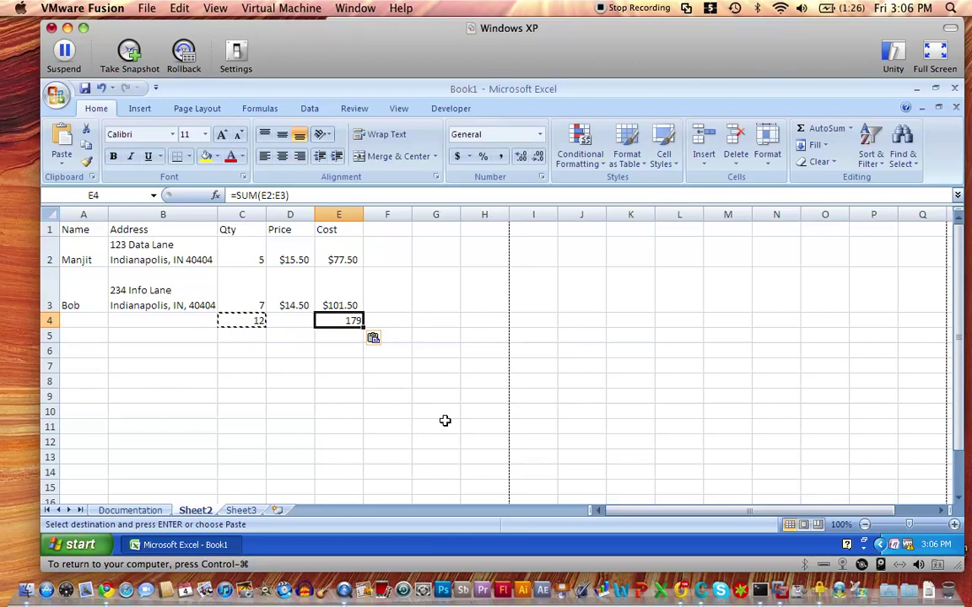
key(Escape)
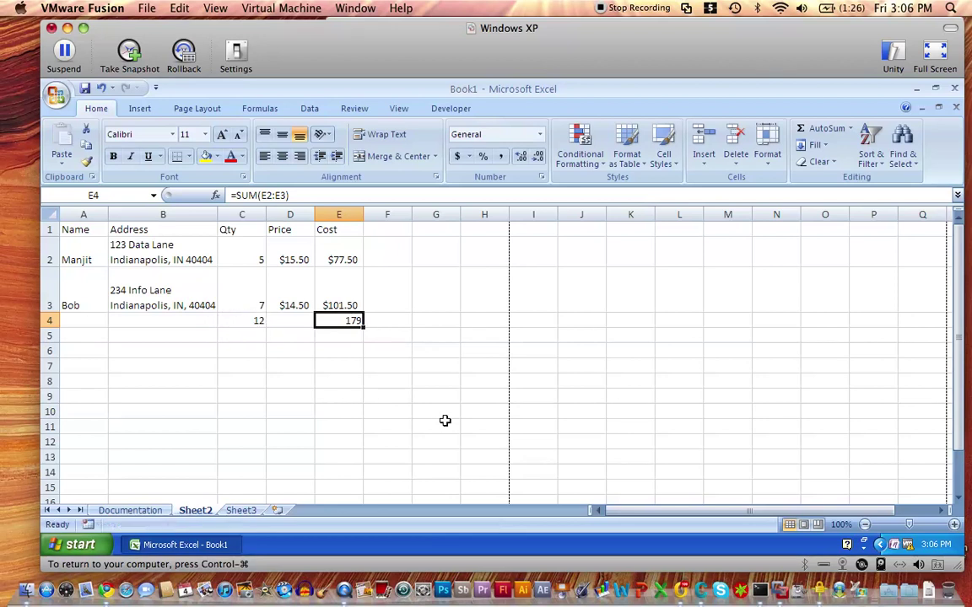
click(456, 157)
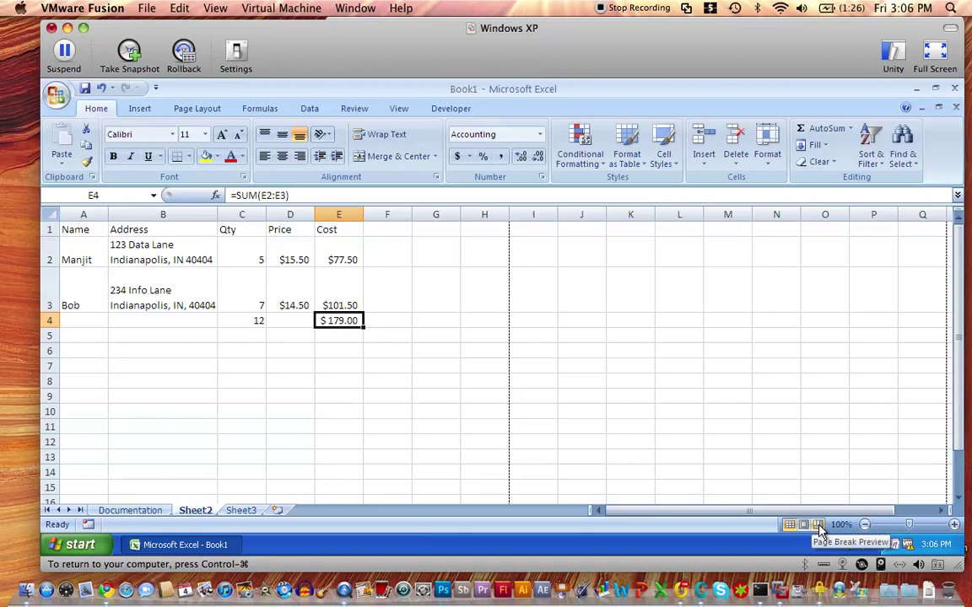
In Page Break Preview, insert a page break above row 3 and move it below row 3, returning to Normal view.
click(818, 524)
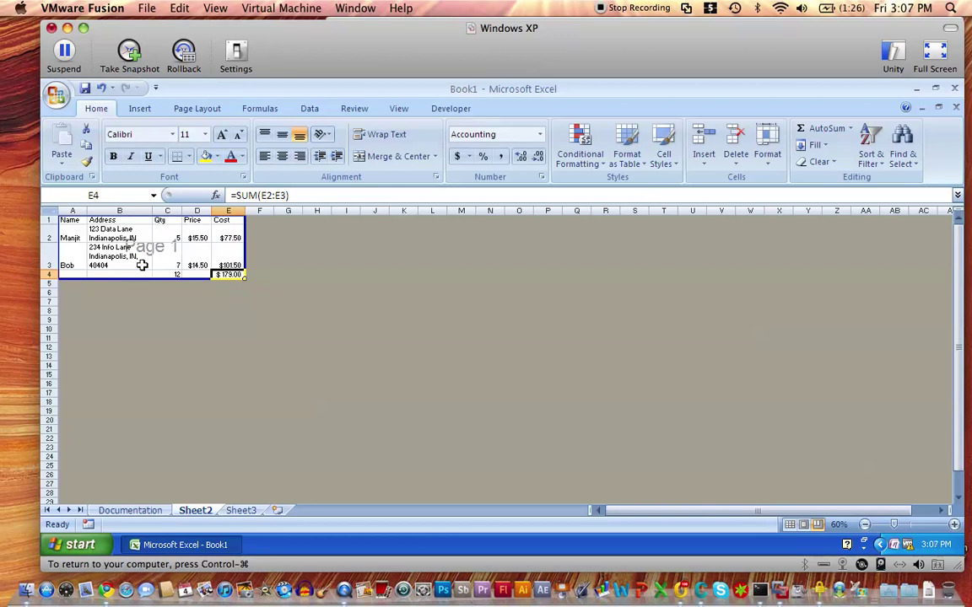
right_click(72, 254)
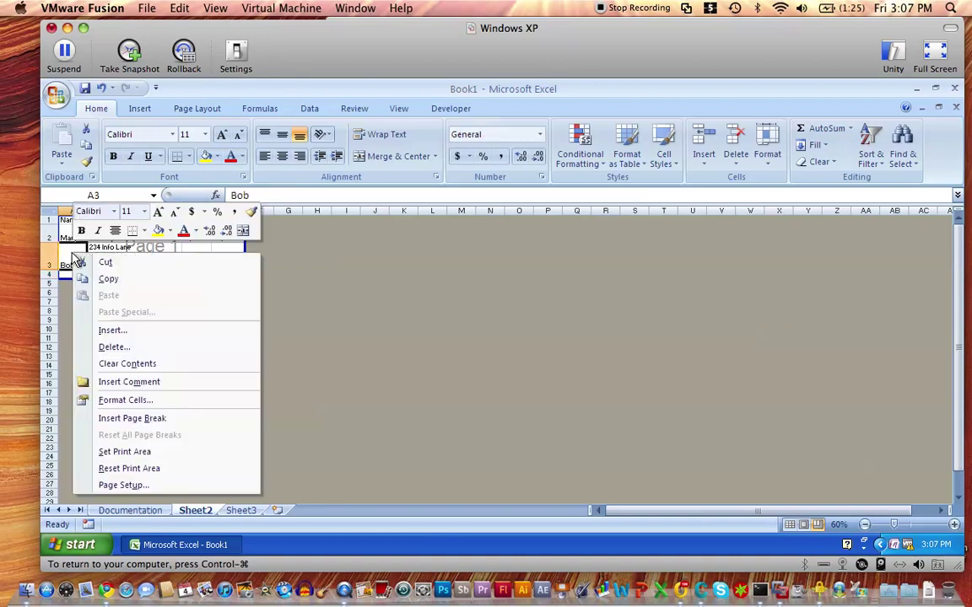
click(141, 417)
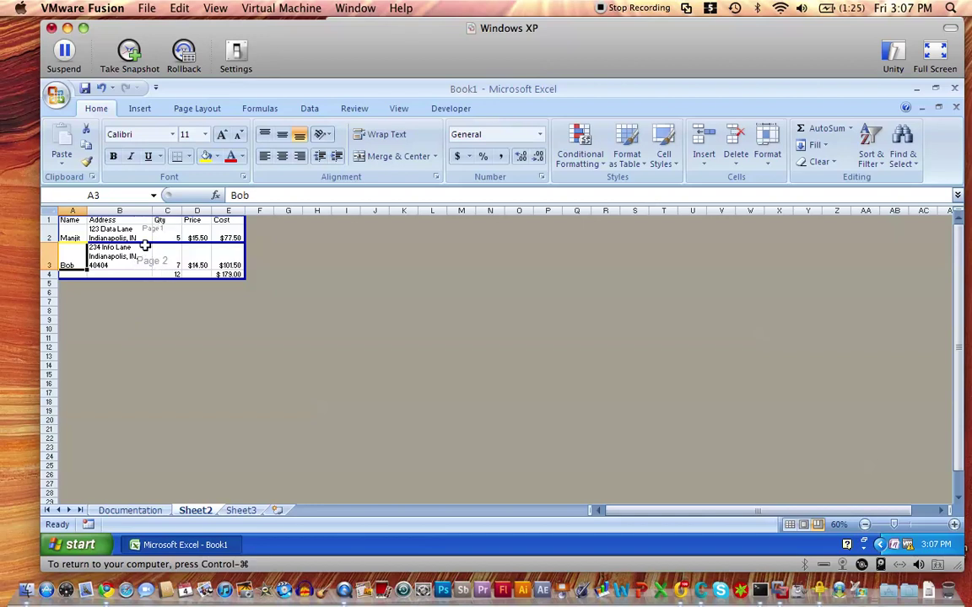
drag(144, 243, 145, 266)
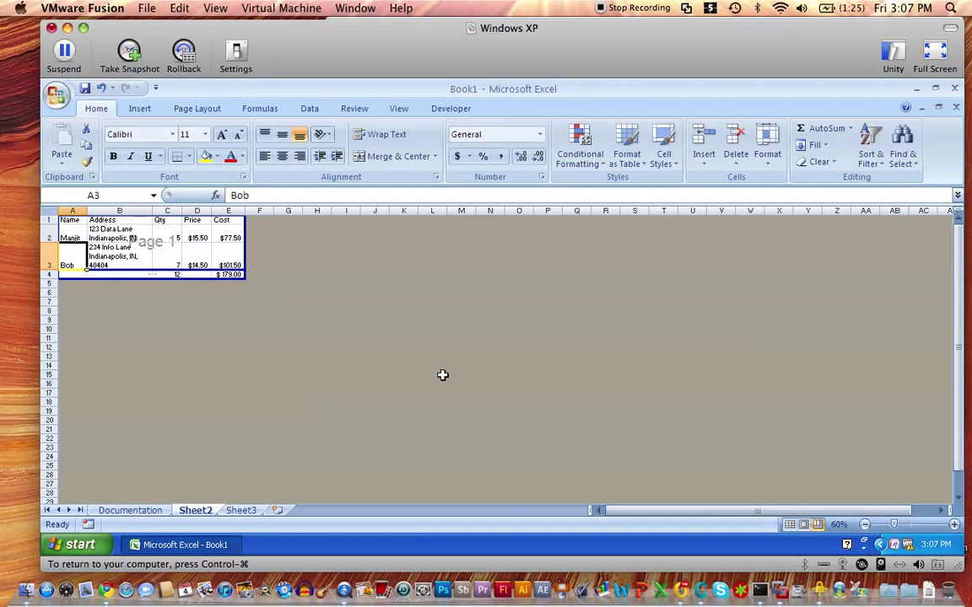
click(791, 526)
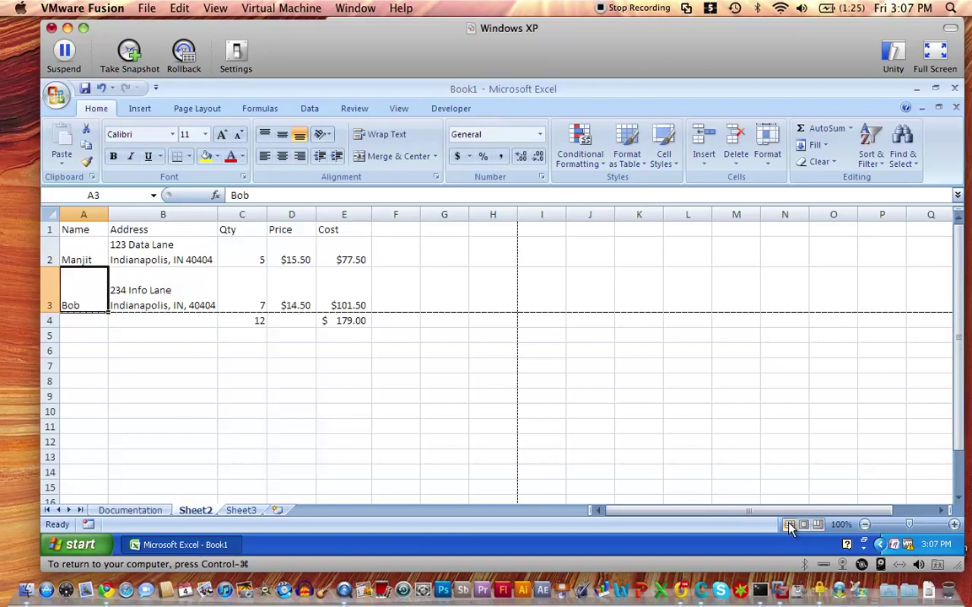